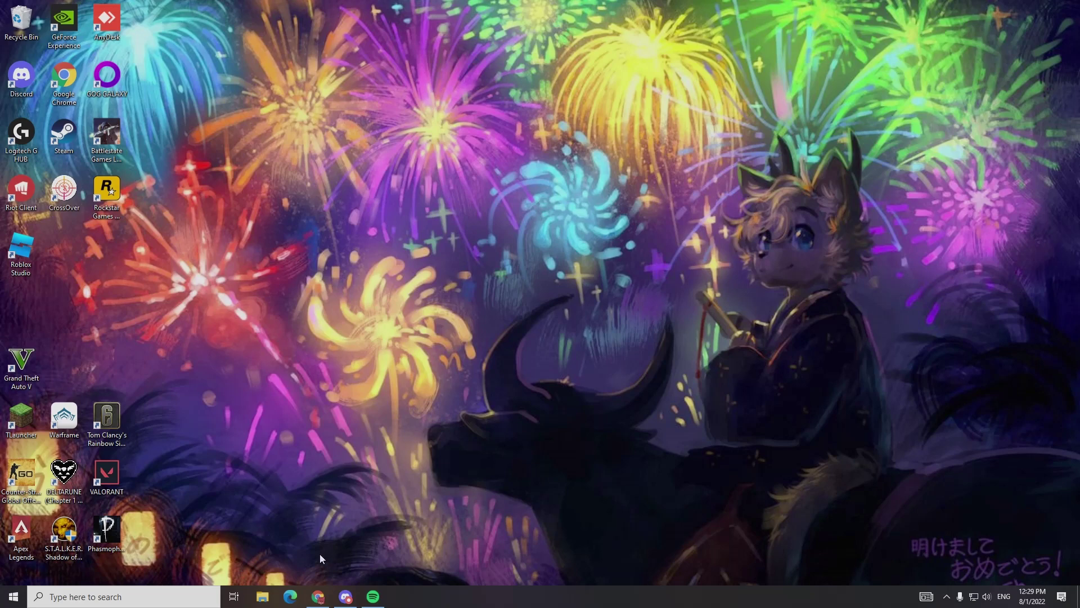
# Switch to Chrome and read the highlighted YouTube comment requesting a stretched resolution tutorial, along with its reply.
pyautogui.click(317, 597)
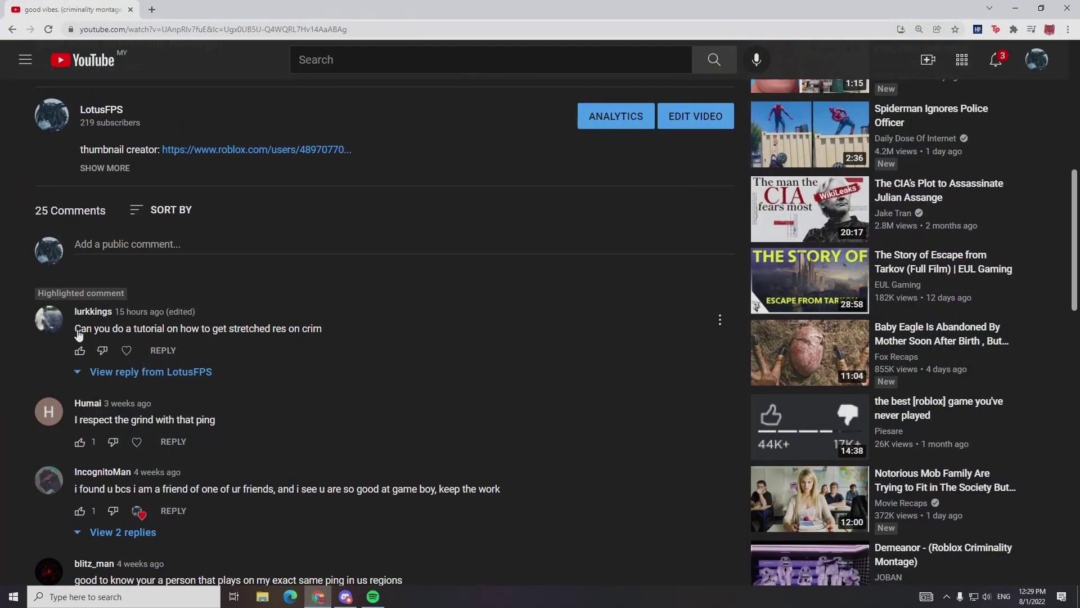
pyautogui.moveTo(179, 333); pyautogui.dragTo(273, 335)
pyautogui.click(270, 336)
pyautogui.click(148, 368)
pyautogui.moveTo(78, 331); pyautogui.dragTo(340, 341)
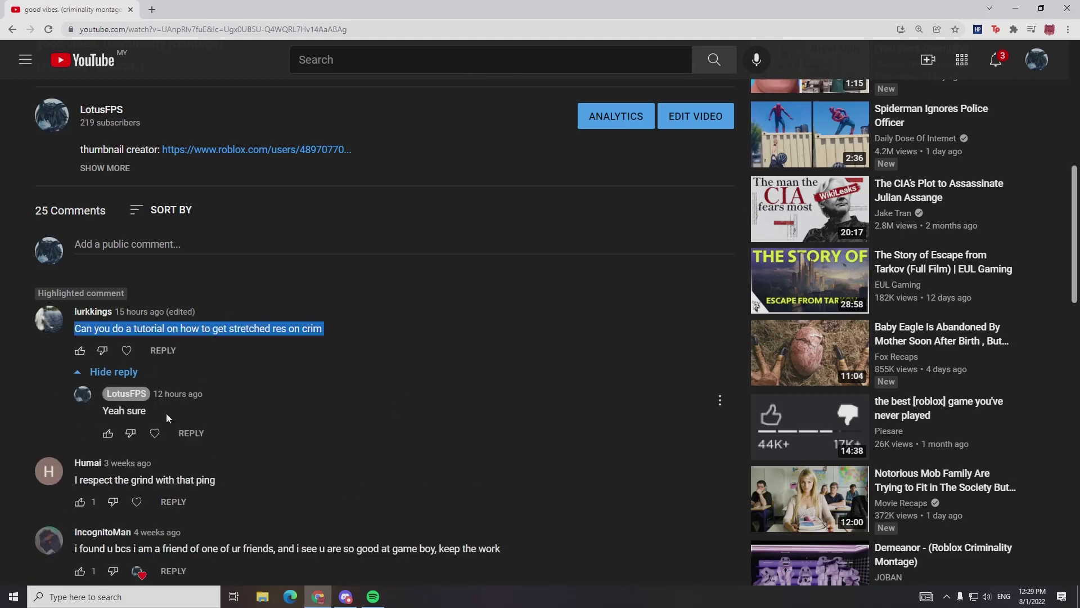
pyautogui.moveTo(81, 414); pyautogui.dragTo(186, 416)
pyautogui.click(535, 287)
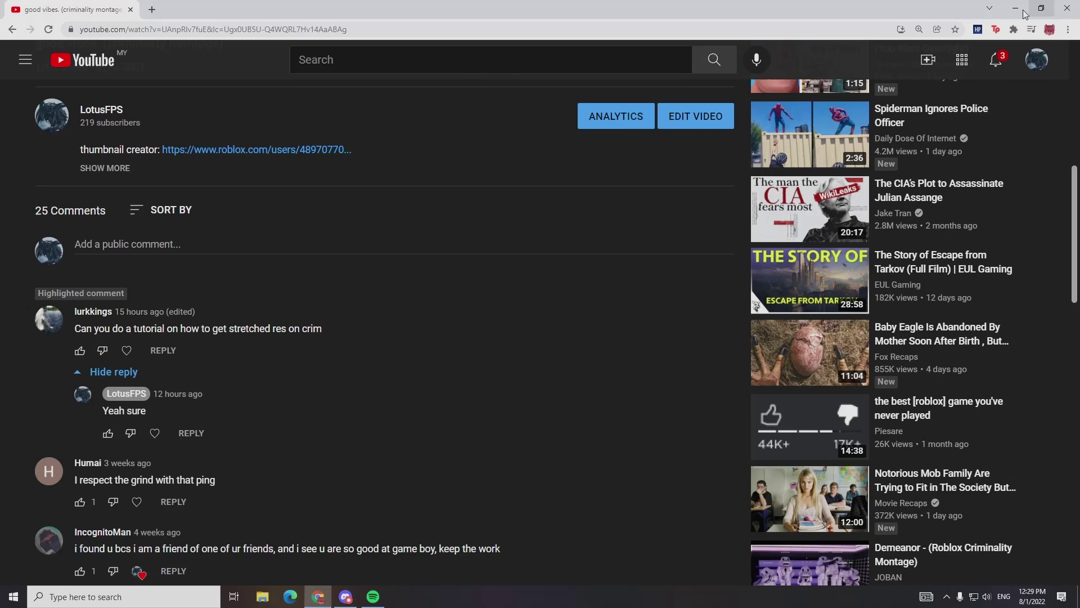
pyautogui.click(1014, 10)
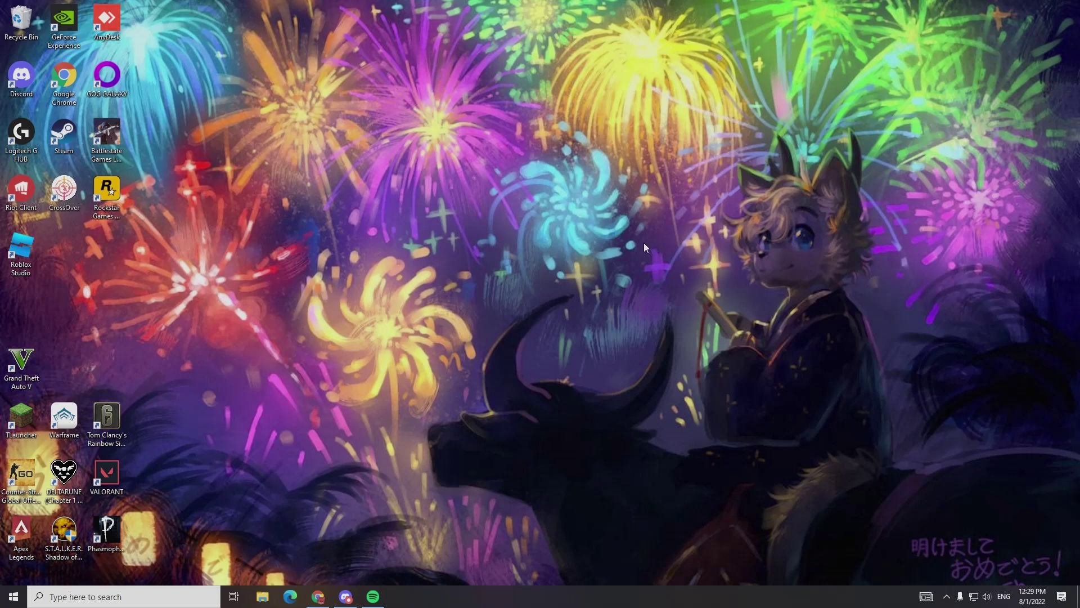
# Open the NVIDIA Control Panel at its Change Resolution page.
pyautogui.click(946, 596)
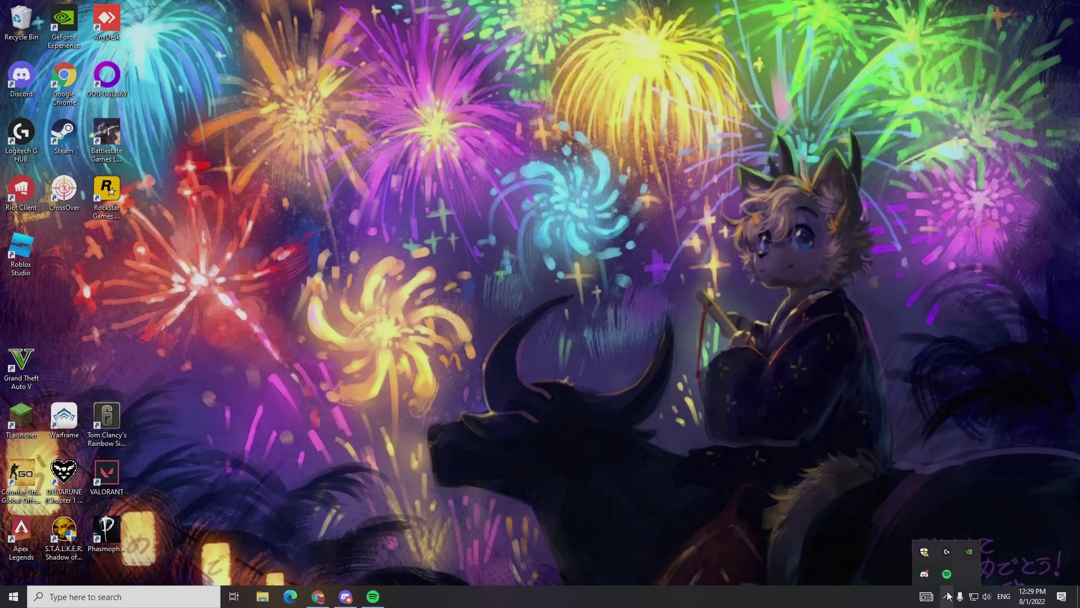
pyautogui.rightClick(970, 550)
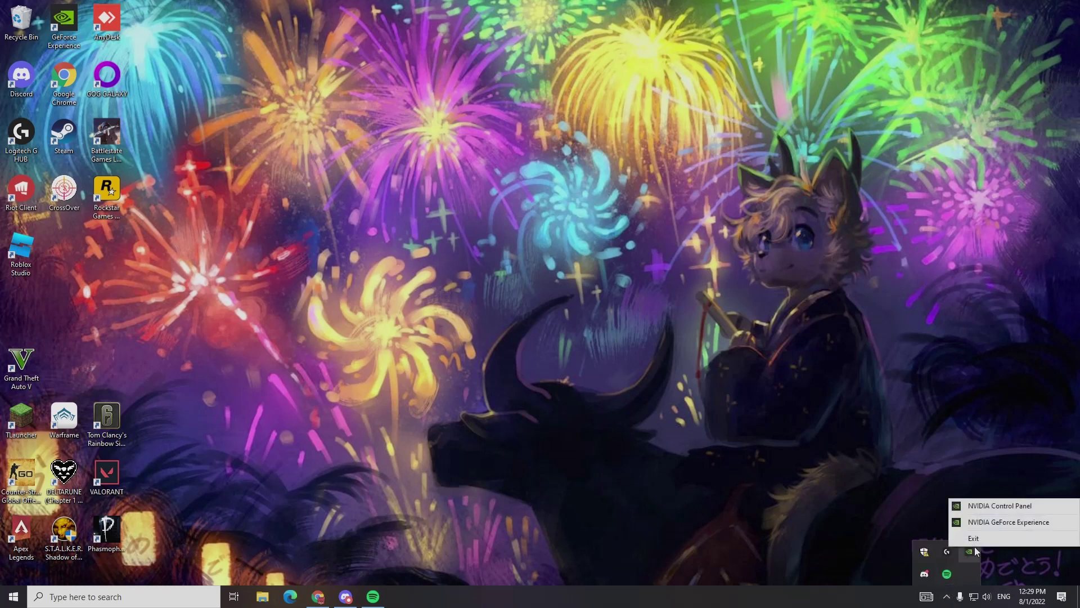
pyautogui.click(992, 506)
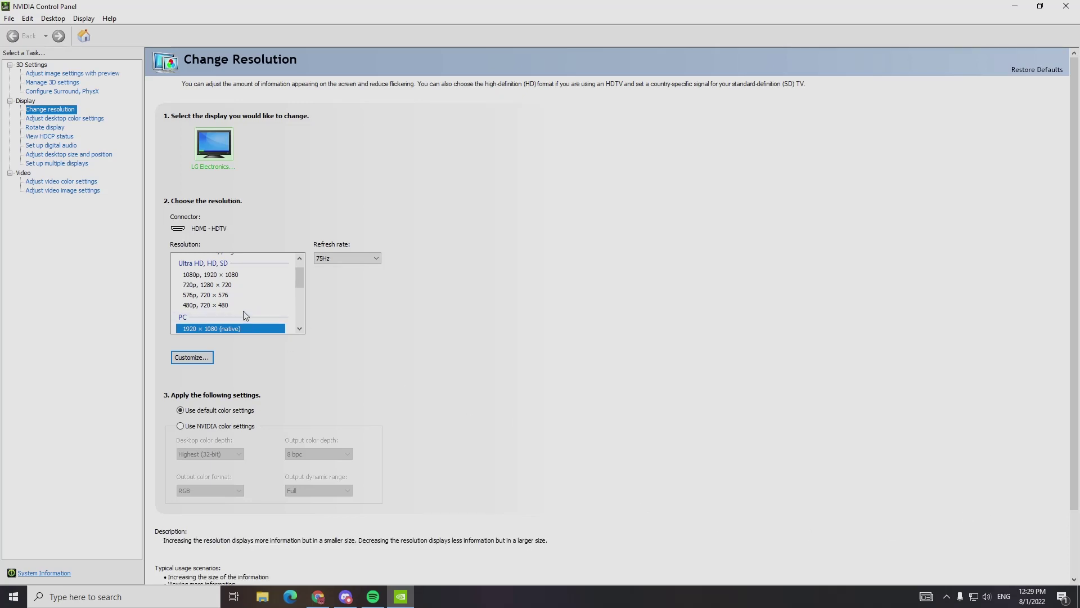
# Examine the list of available display resolutions, from the custom entry down to the smallest PC resolutions.
pyautogui.scroll(-3, 236, 311)
pyautogui.scroll(-1, 236, 312)
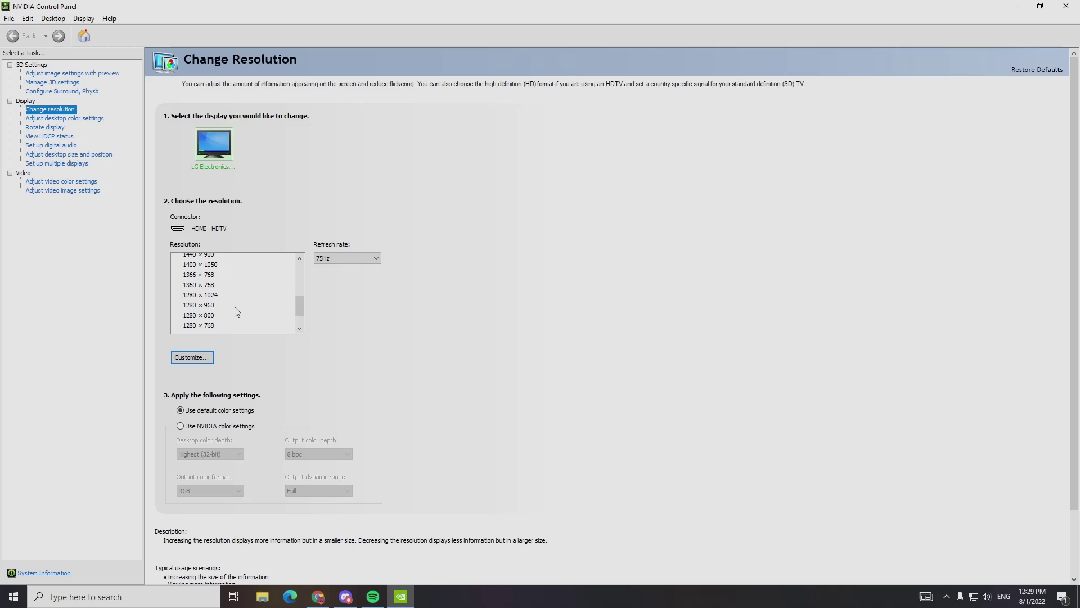
pyautogui.scroll(5, 236, 311)
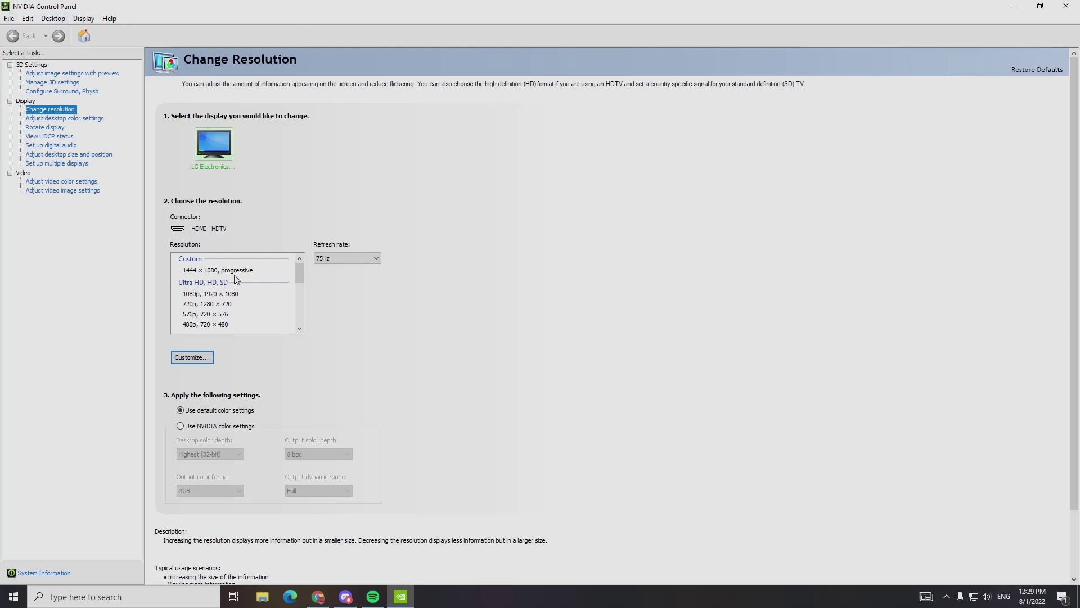
pyautogui.scroll(-1, 197, 270)
pyautogui.scroll(1, 197, 273)
pyautogui.scroll(-2, 205, 287)
pyautogui.scroll(-1, 188, 292)
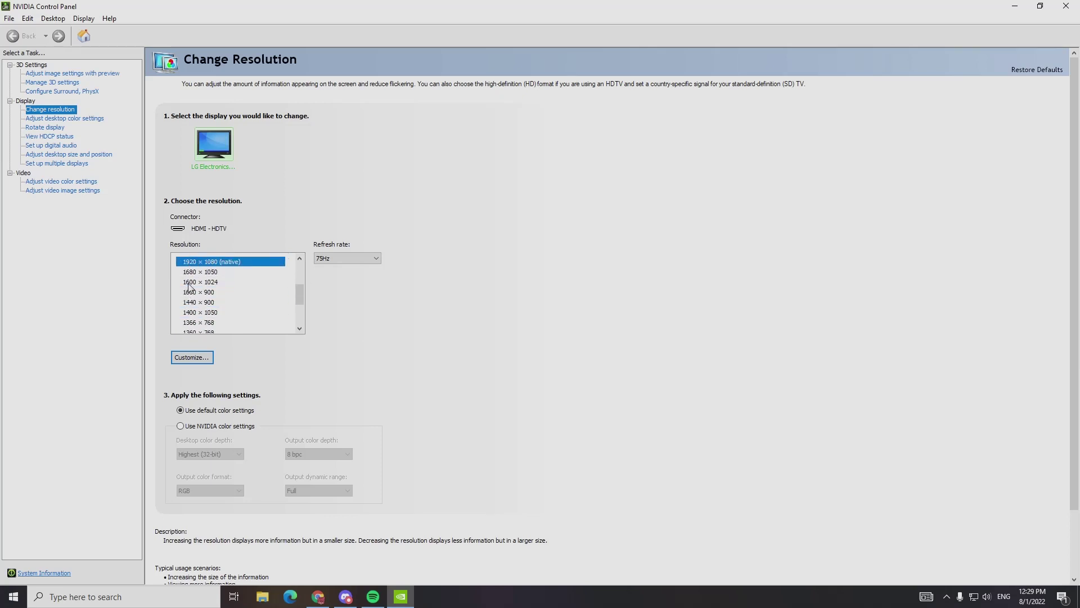
pyautogui.scroll(1, 189, 288)
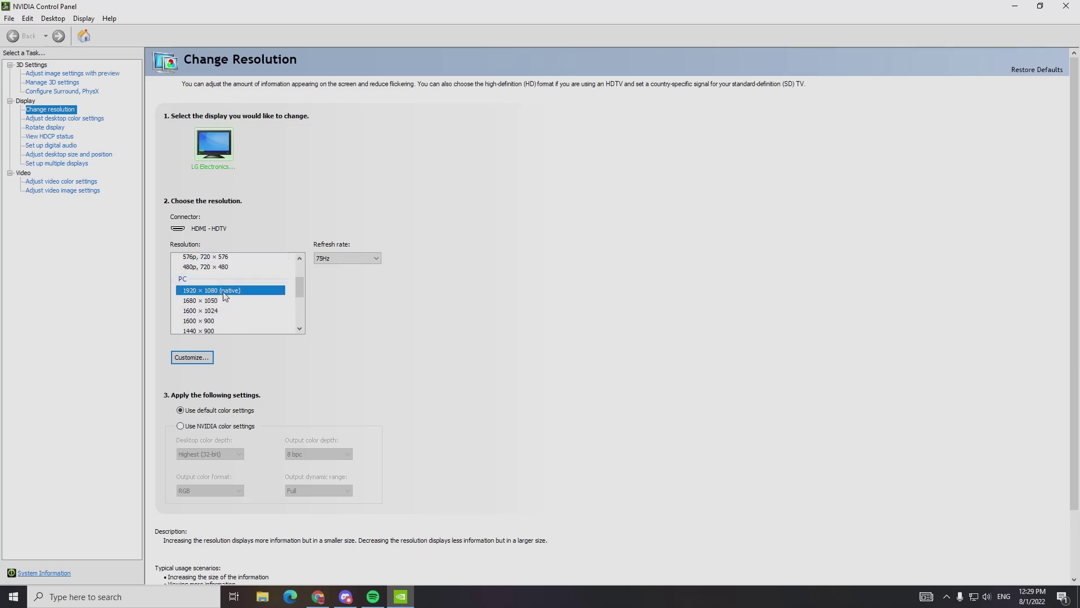
pyautogui.scroll(-1, 232, 298)
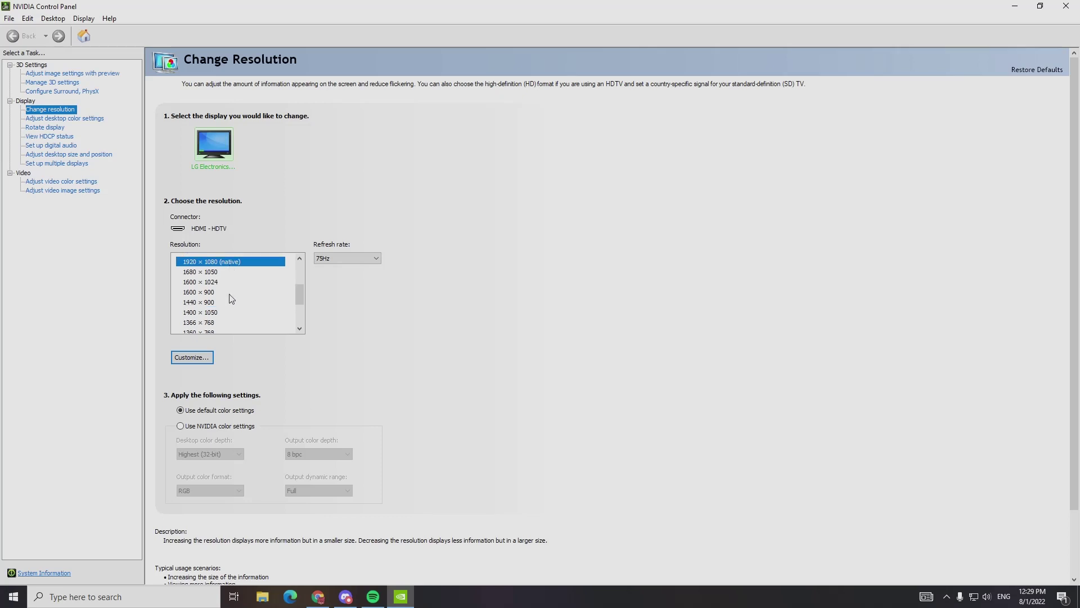
pyautogui.scroll(-2, 232, 298)
pyautogui.scroll(-1, 232, 298)
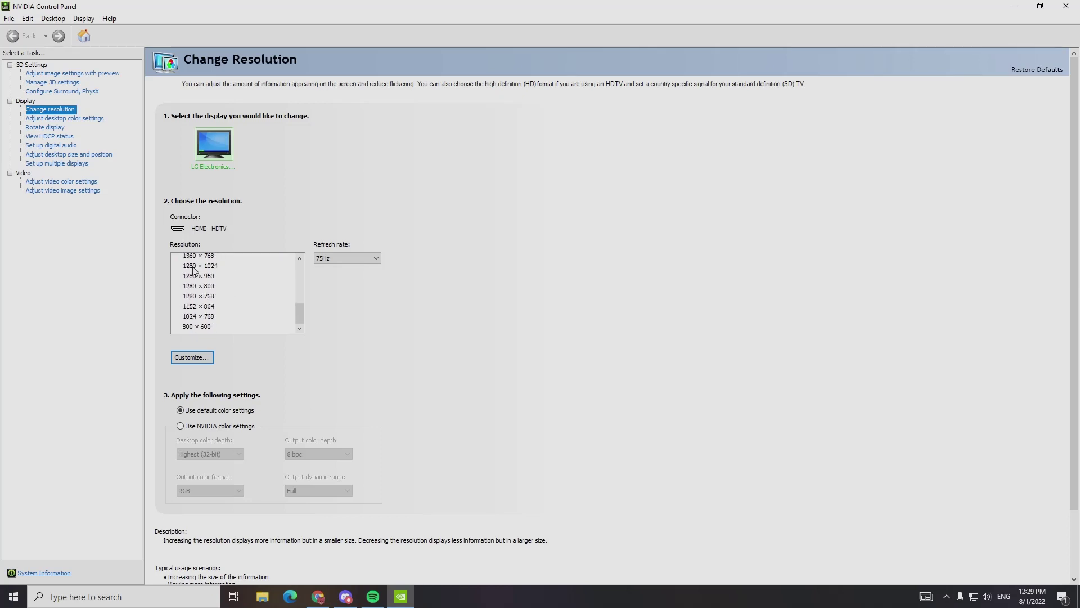
# Try applying the 1280 × 1024 resolution at 75Hz, and decline to keep the changes.
pyautogui.click(193, 266)
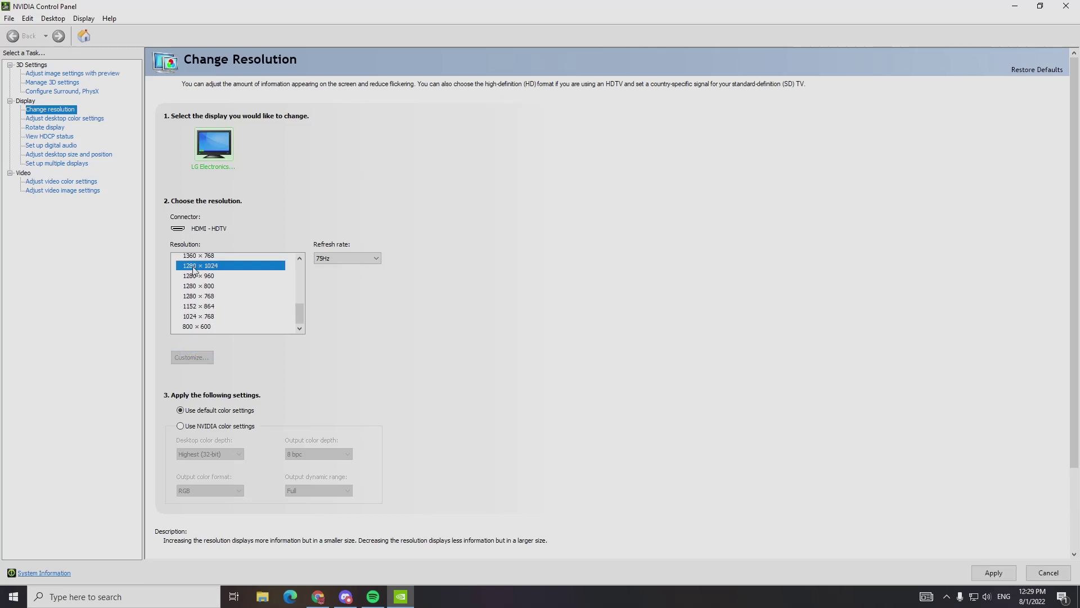
pyautogui.click(335, 264)
pyautogui.click(332, 258)
pyautogui.click(998, 578)
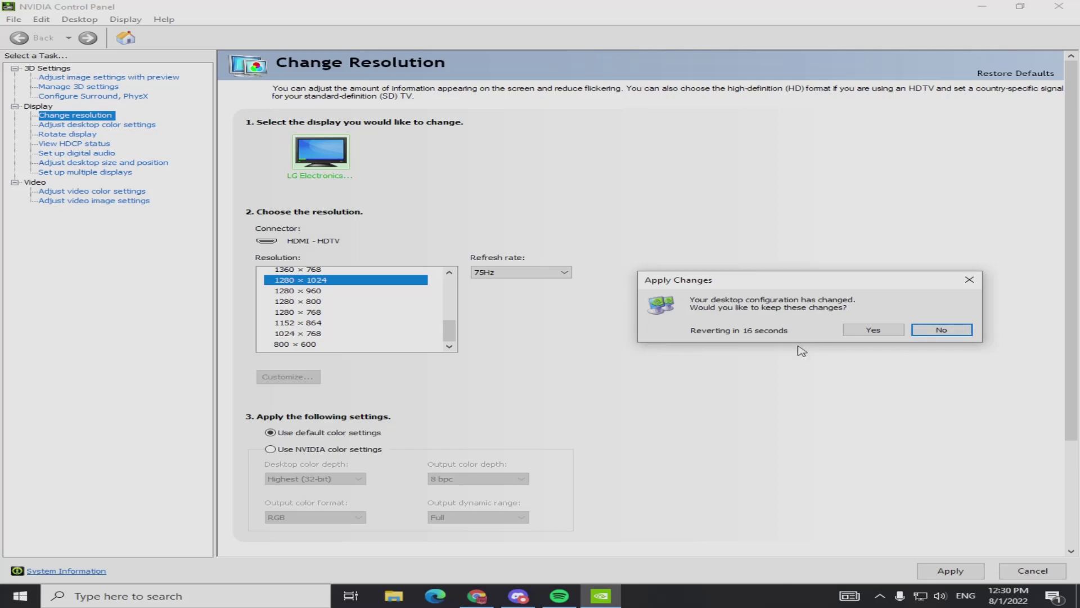
pyautogui.click(956, 332)
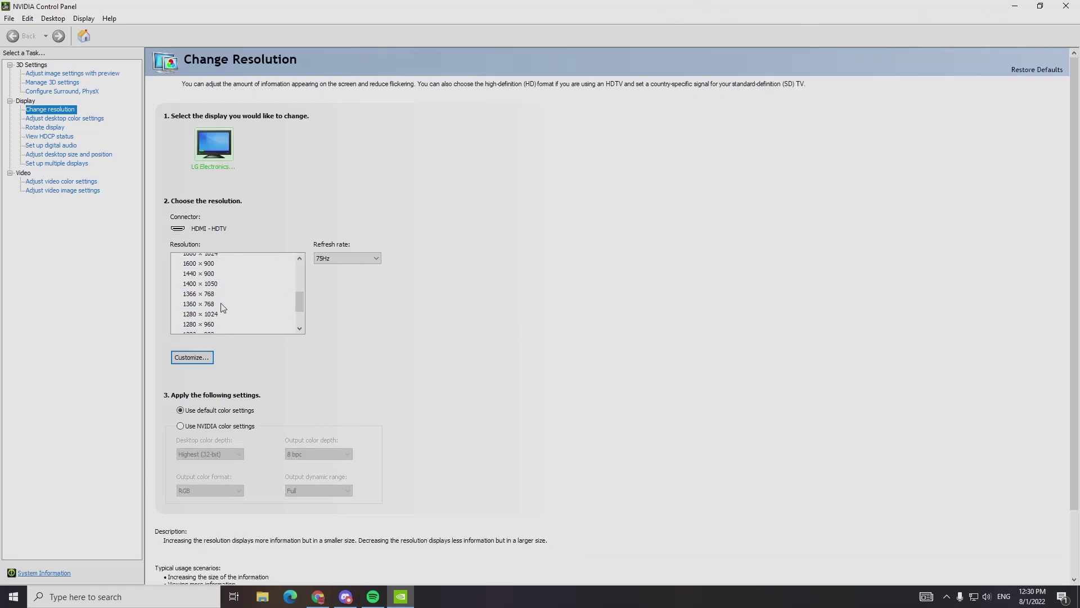
# View the custom resolution settings and the custom resolution creation form, closing both without adding anything.
pyautogui.click(198, 357)
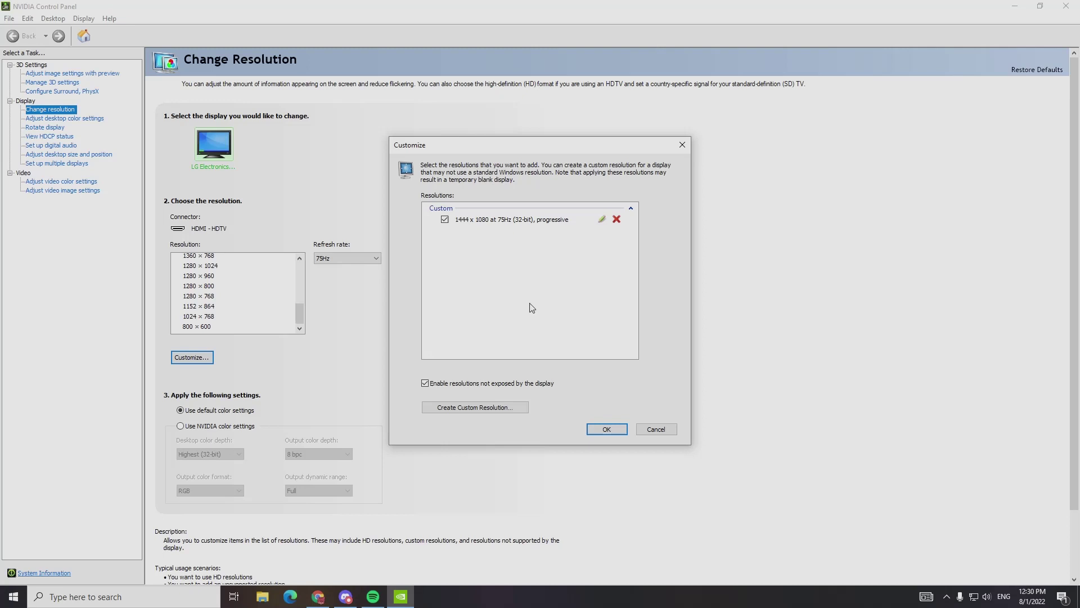
pyautogui.click(489, 402)
pyautogui.click(678, 150)
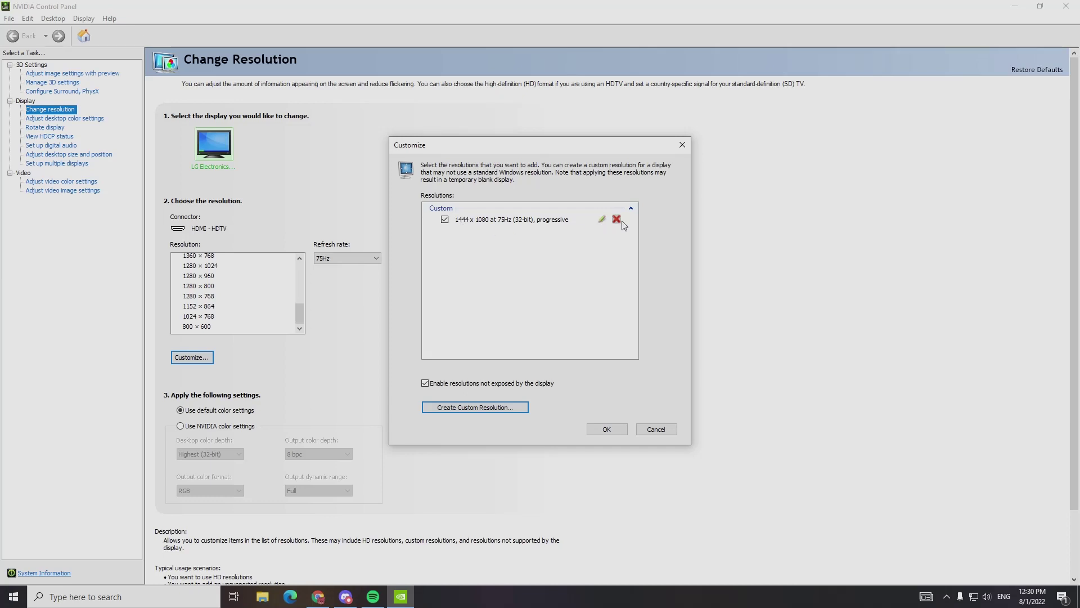
pyautogui.click(681, 145)
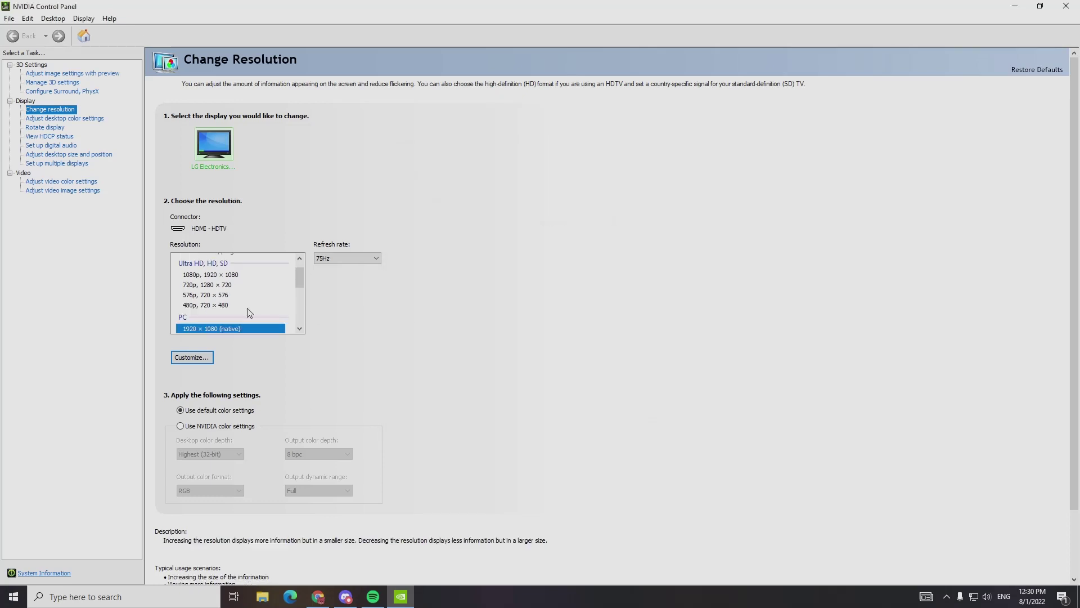
# Try applying the 800 × 600 resolution, and decline to keep the changes.
pyautogui.scroll(4, 248, 313)
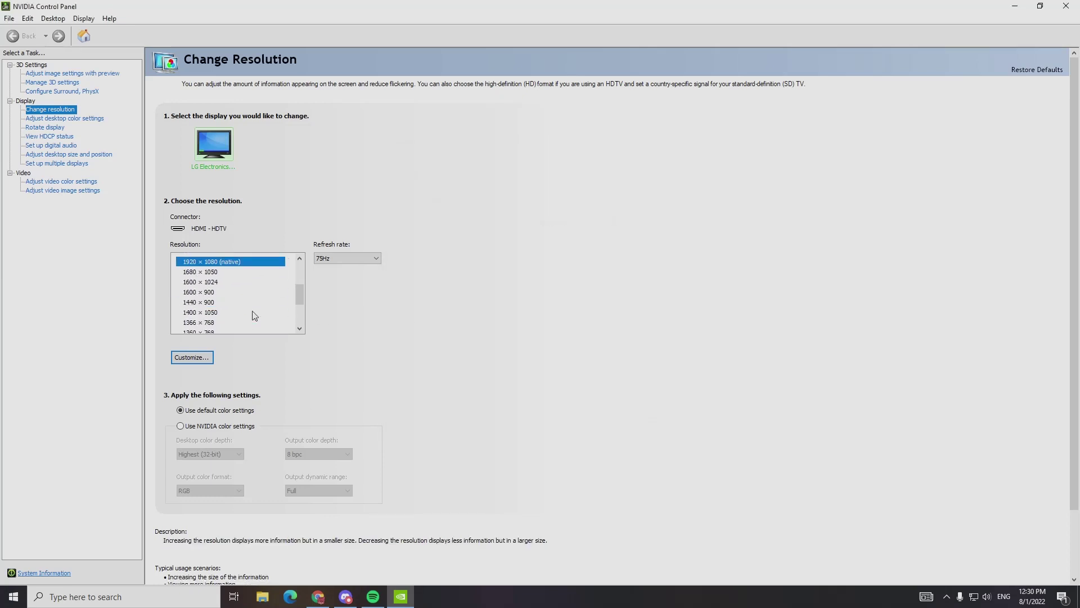
pyautogui.scroll(-4, 210, 304)
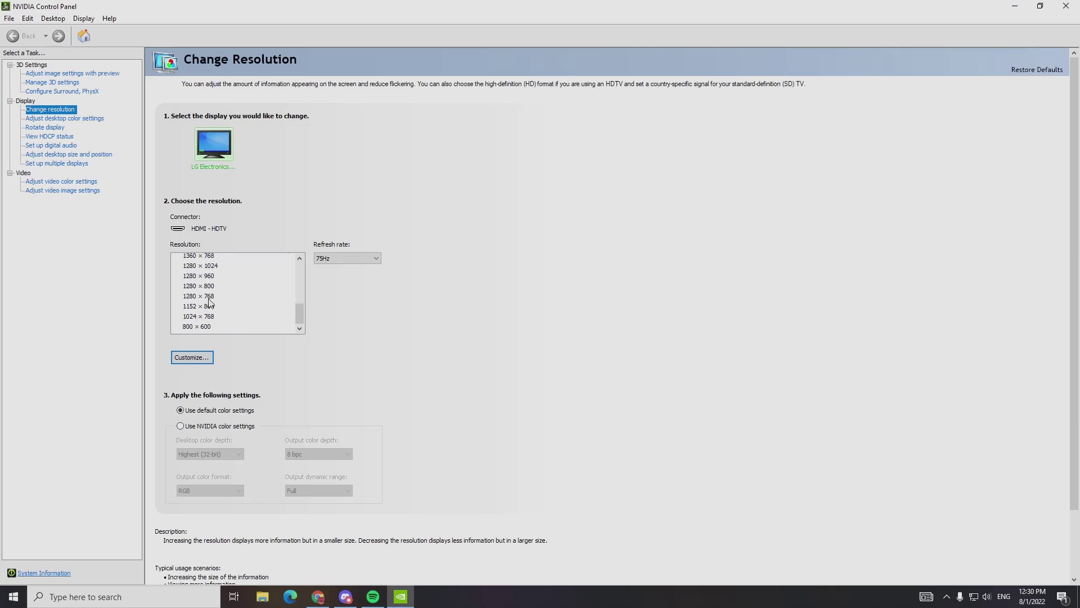
pyautogui.scroll(4, 210, 307)
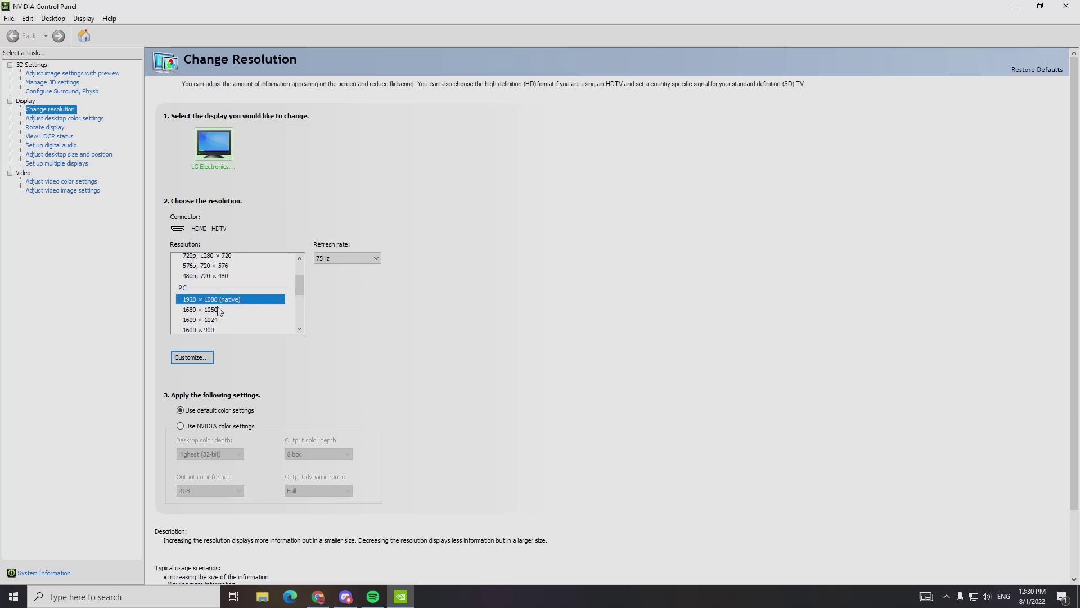
pyautogui.scroll(-3, 219, 311)
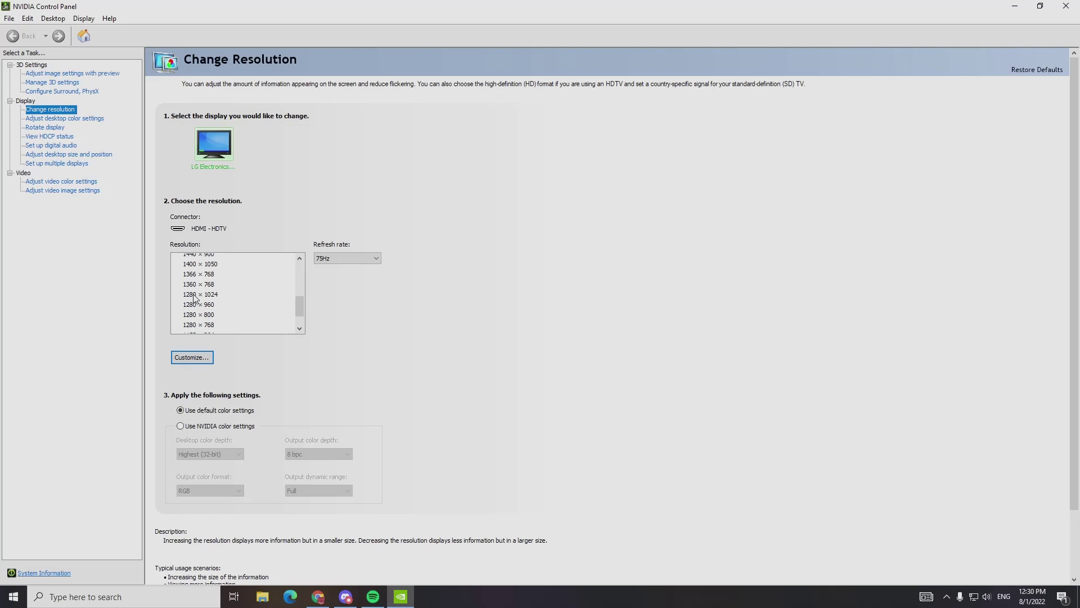
pyautogui.scroll(-1, 194, 298)
pyautogui.click(204, 326)
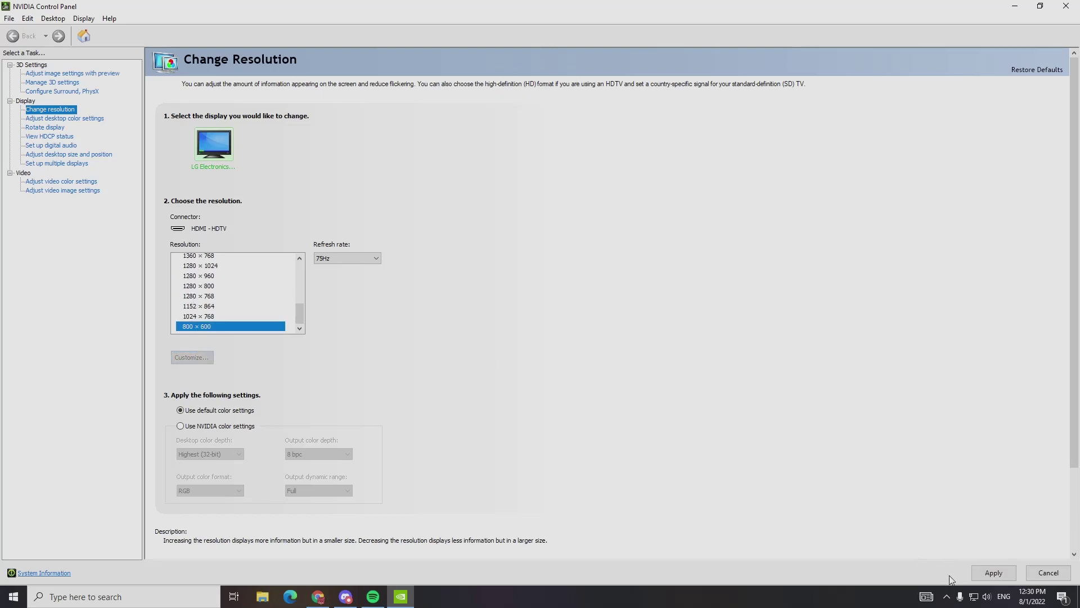
pyautogui.click(993, 572)
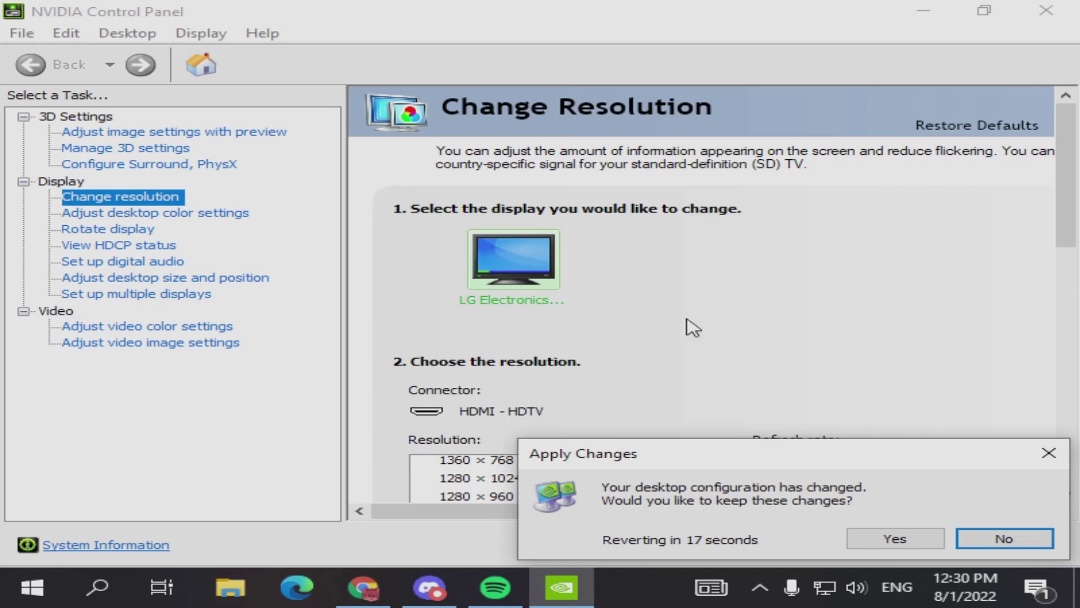
pyautogui.click(1027, 541)
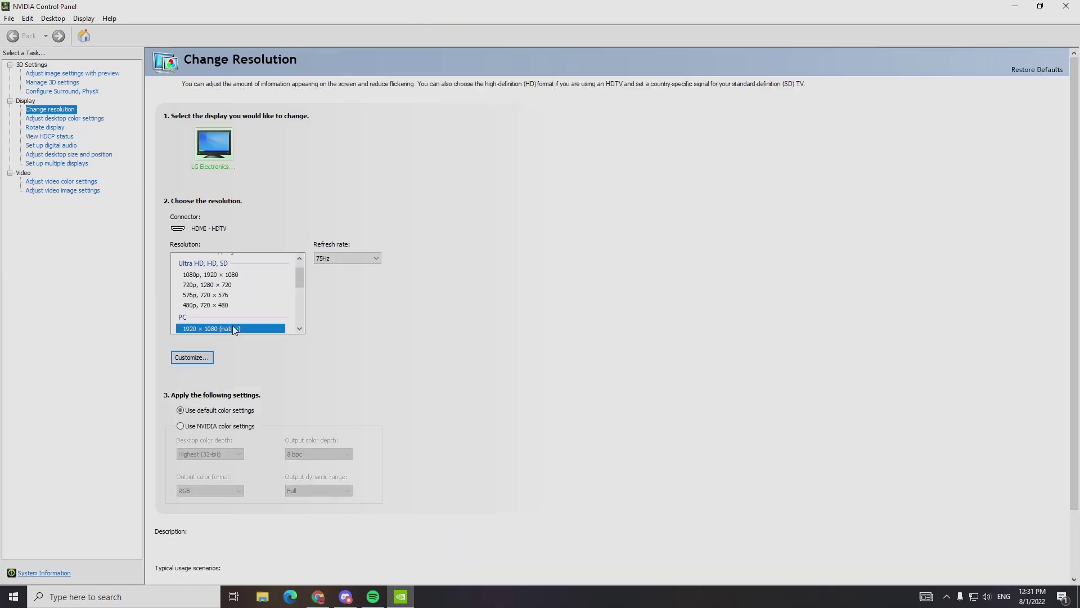
# Apply the 1280 × 1024 resolution at 75Hz, keep the changes, and minimize the NVIDIA Control Panel.
pyautogui.scroll(-5, 228, 322)
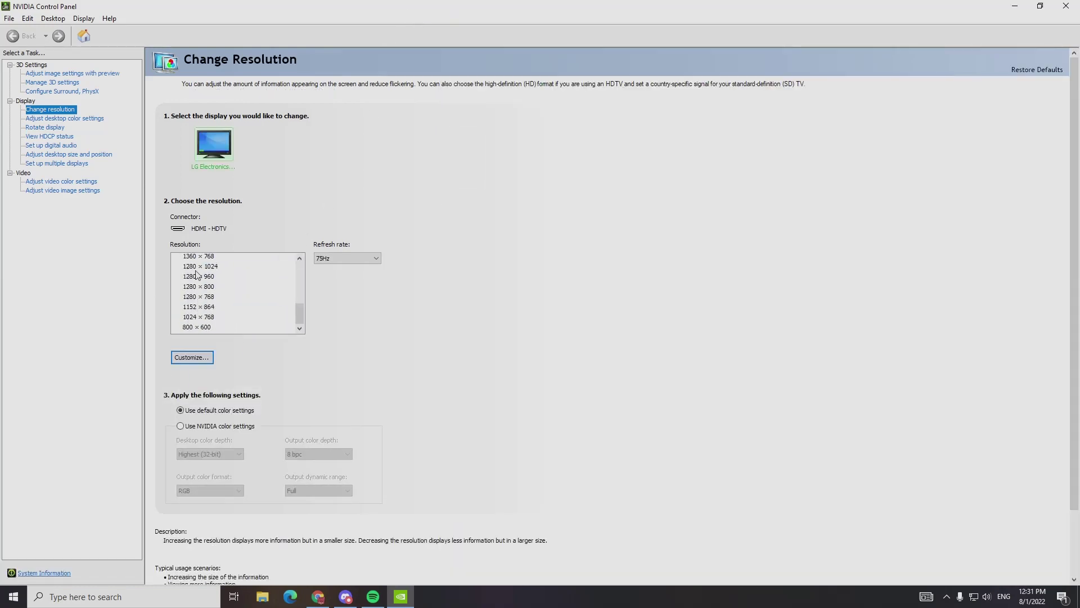
pyautogui.click(196, 267)
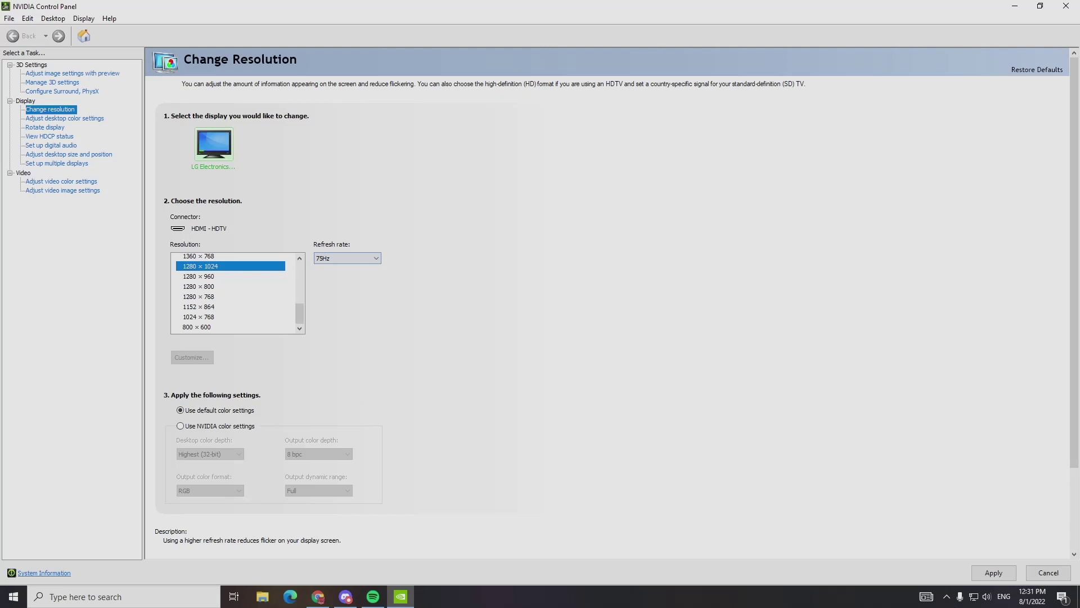
pyautogui.click(1010, 571)
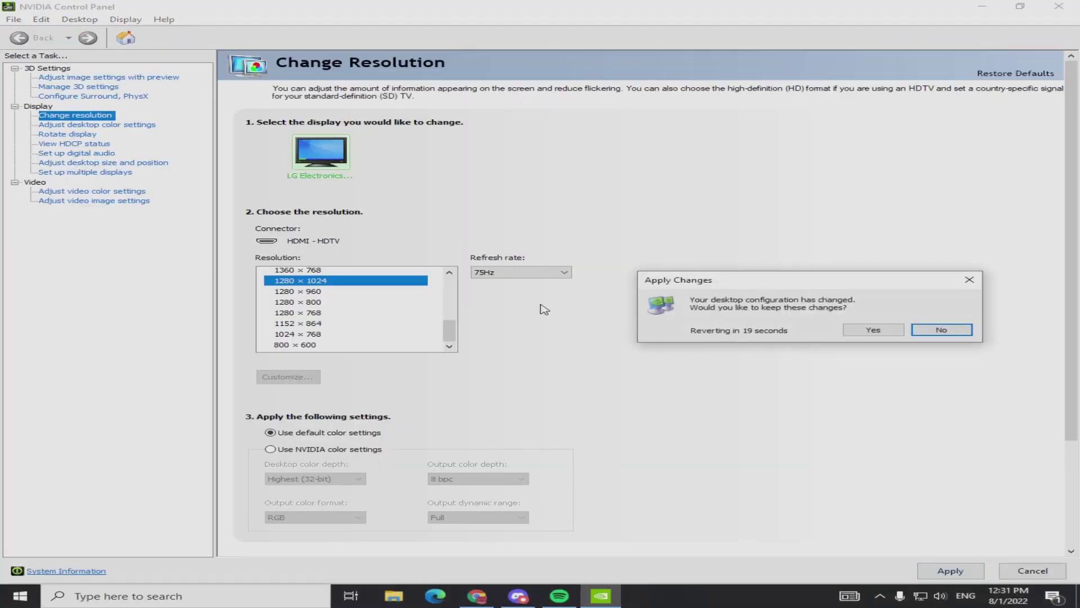
pyautogui.click(872, 330)
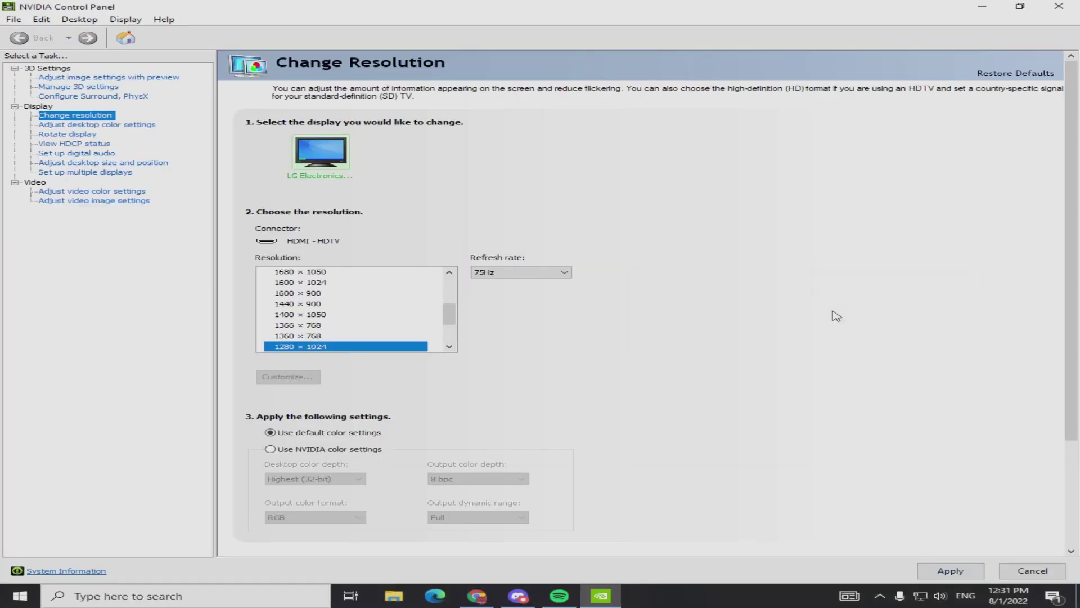
pyautogui.click(981, 8)
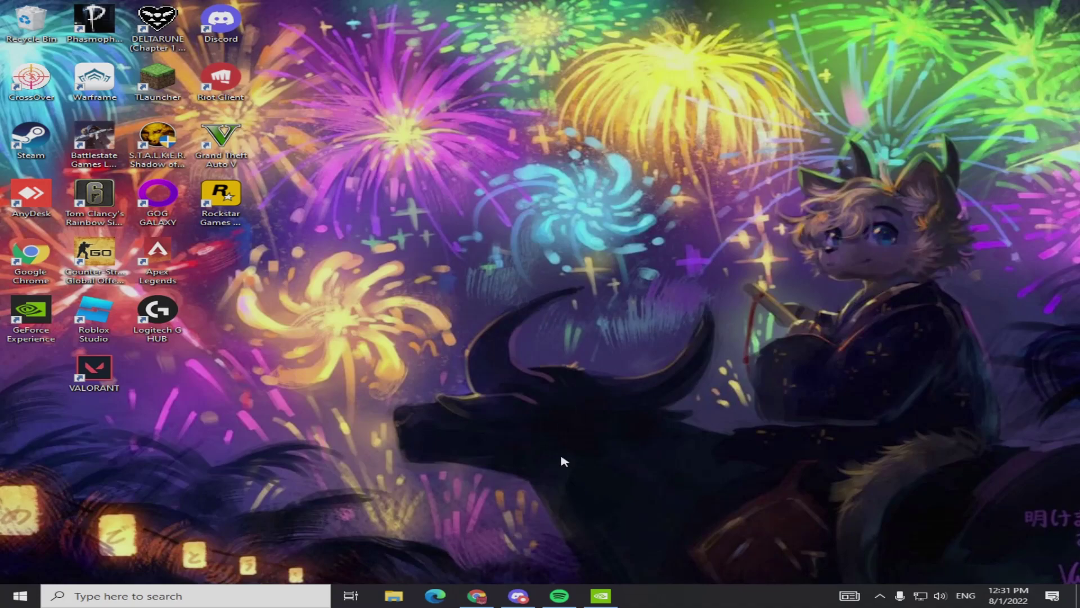
# Switch to Chrome and load roblox.com/home in a new tab.
pyautogui.click(477, 596)
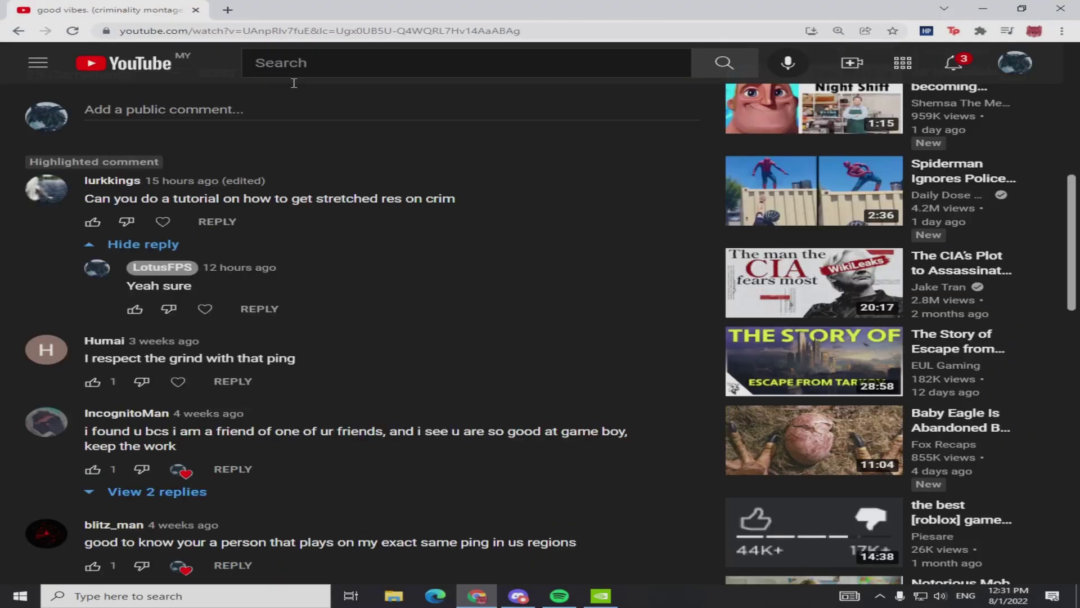
pyautogui.click(227, 10)
pyautogui.write('roblox.com/home')
pyautogui.press('Return')
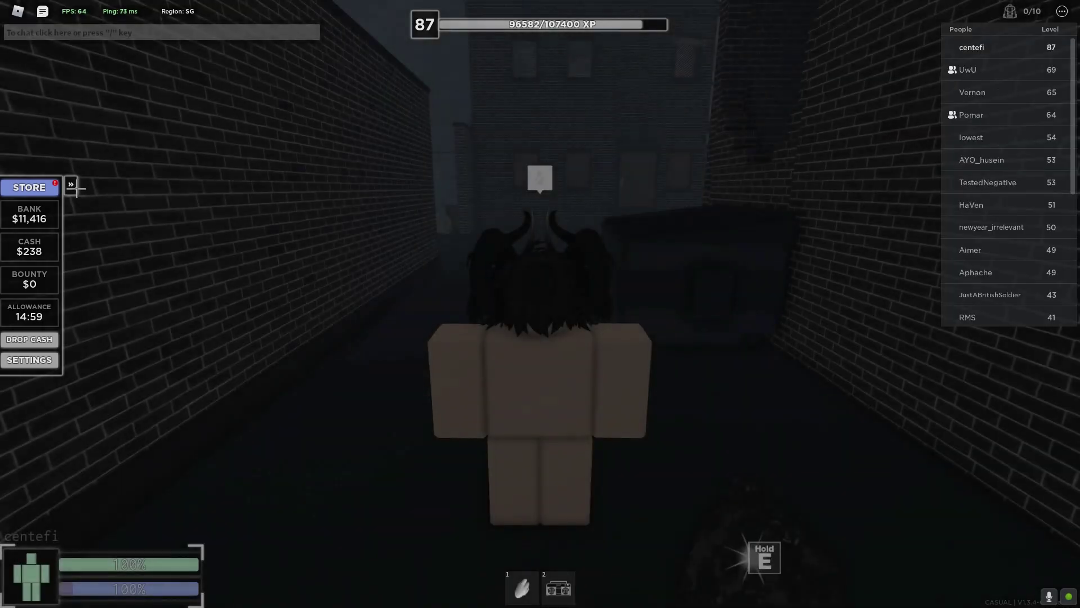
# Collapse the in-game store and cash panel, and move the character forward to jump onto the dumpster.
pyautogui.click(72, 186)
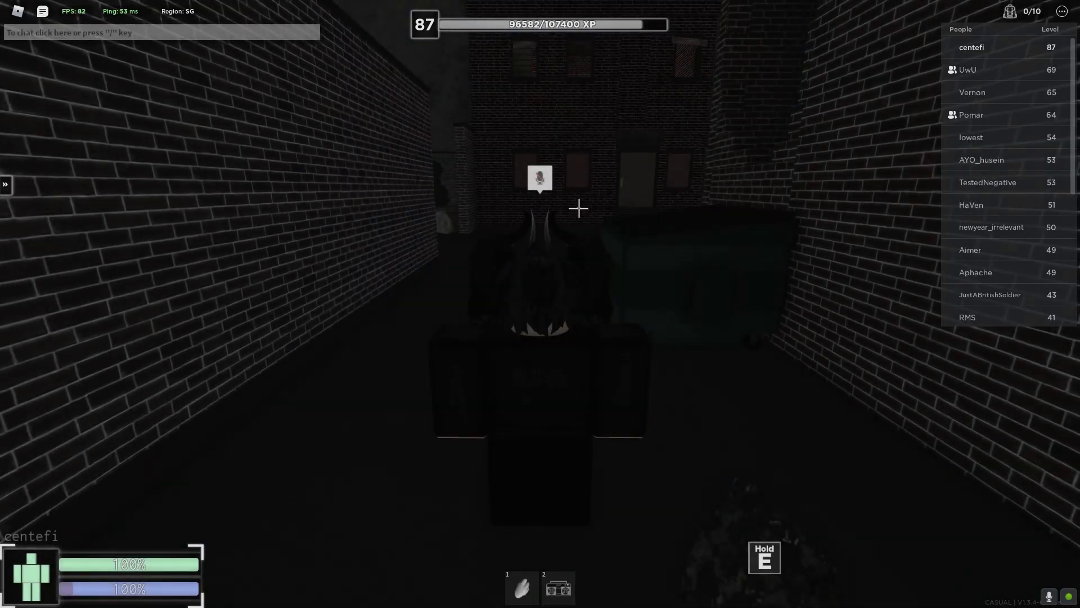
pyautogui.press('w')
pyautogui.press('space')
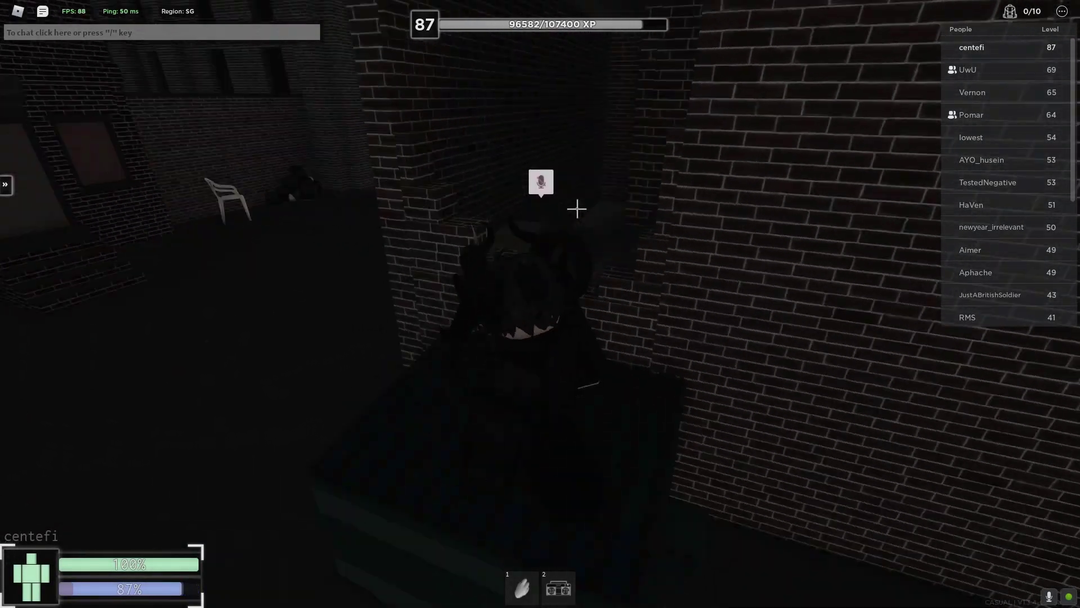
# Jump from the dumpster into the narrow brick stairwell and hide the player list.
pyautogui.press('space')
pyautogui.press('w')
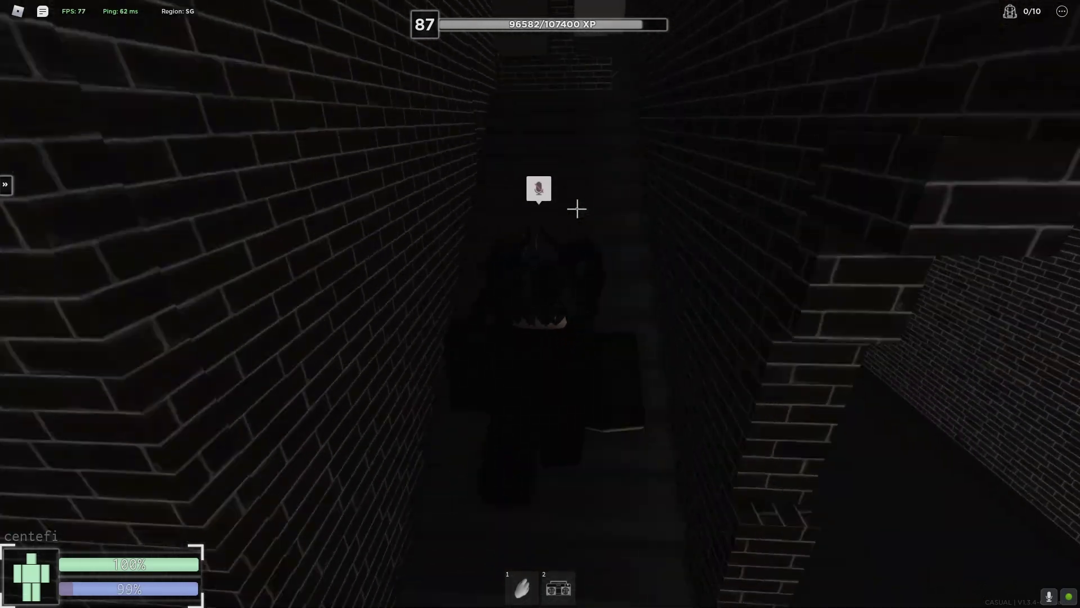
pyautogui.press('Tab')
pyautogui.hotkey('shift', 'w')
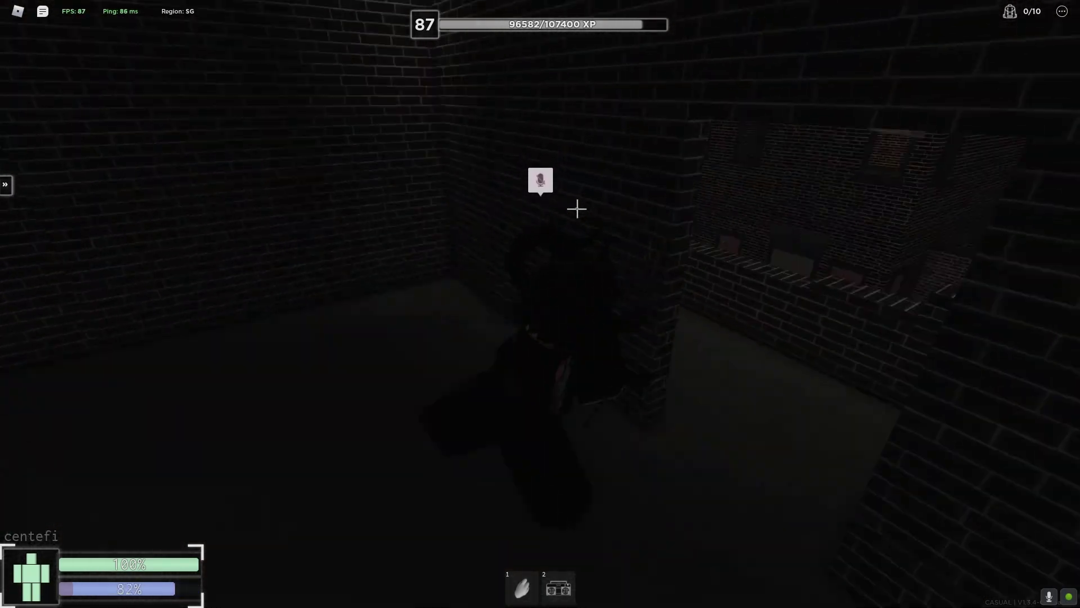
# Move the character through the brick building and up the stairs onto the open rooftop.
pyautogui.press('d')
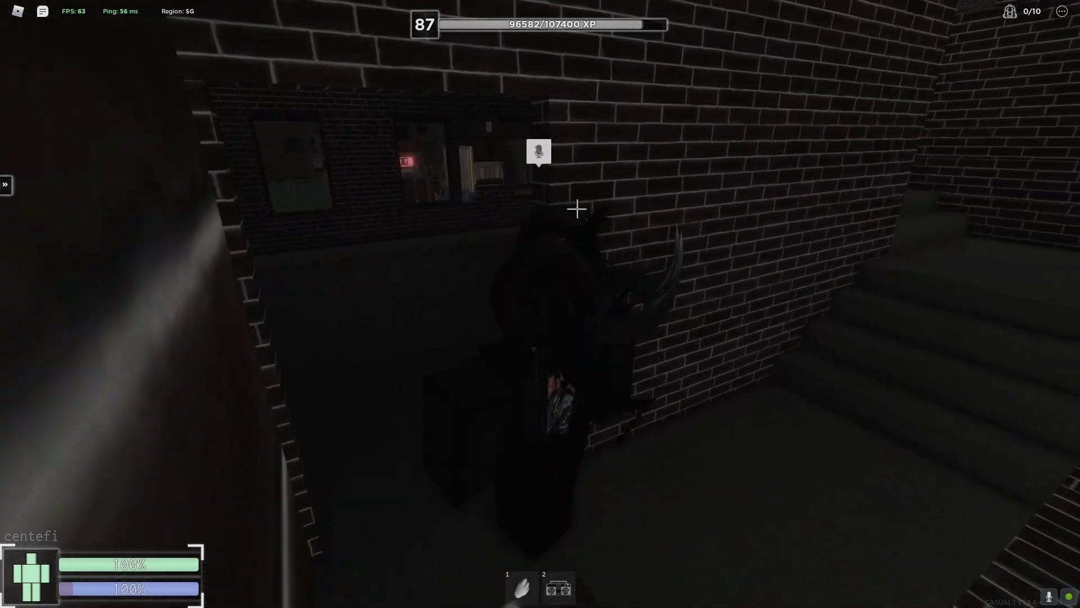
pyautogui.press('w')
pyautogui.press('w')
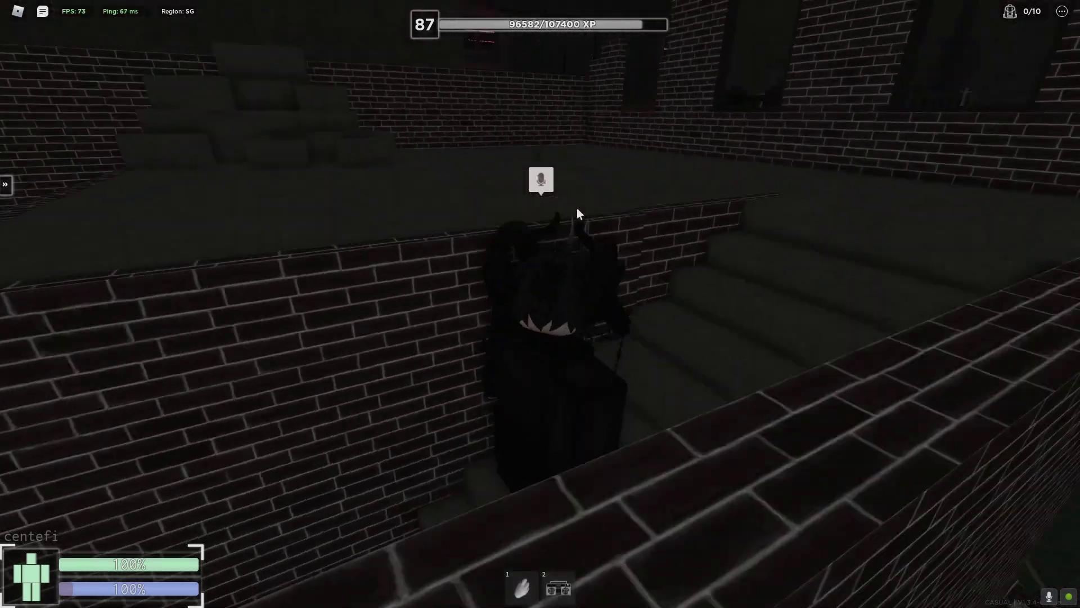
pyautogui.press('a')
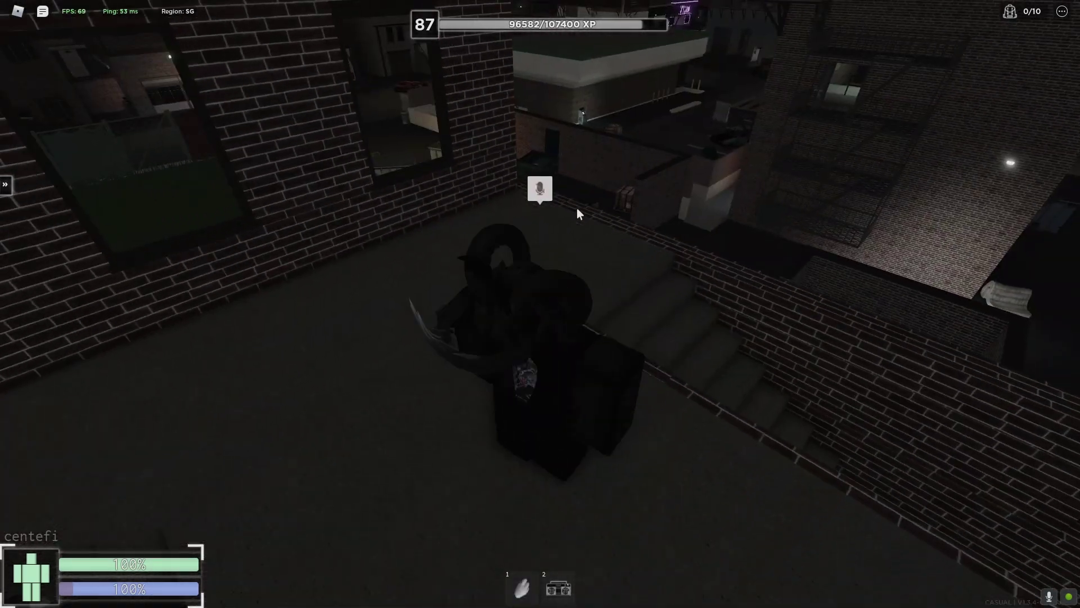
# Walk the character around the rooftop to examine the game's picture and frame rate from several angles.
pyautogui.press('s')
pyautogui.press('s')
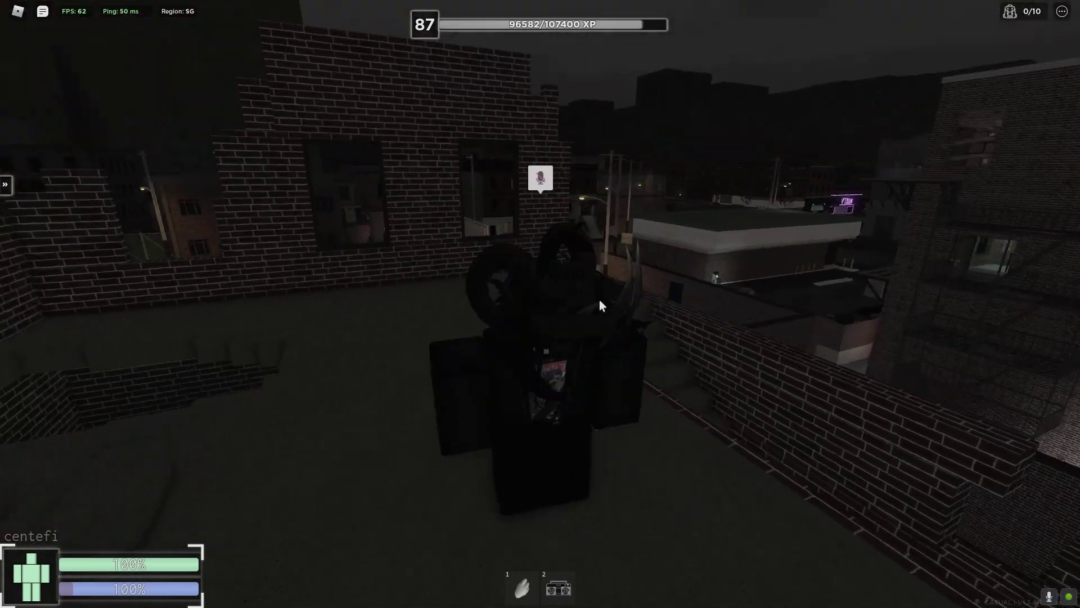
pyautogui.press('d')
pyautogui.press('a')
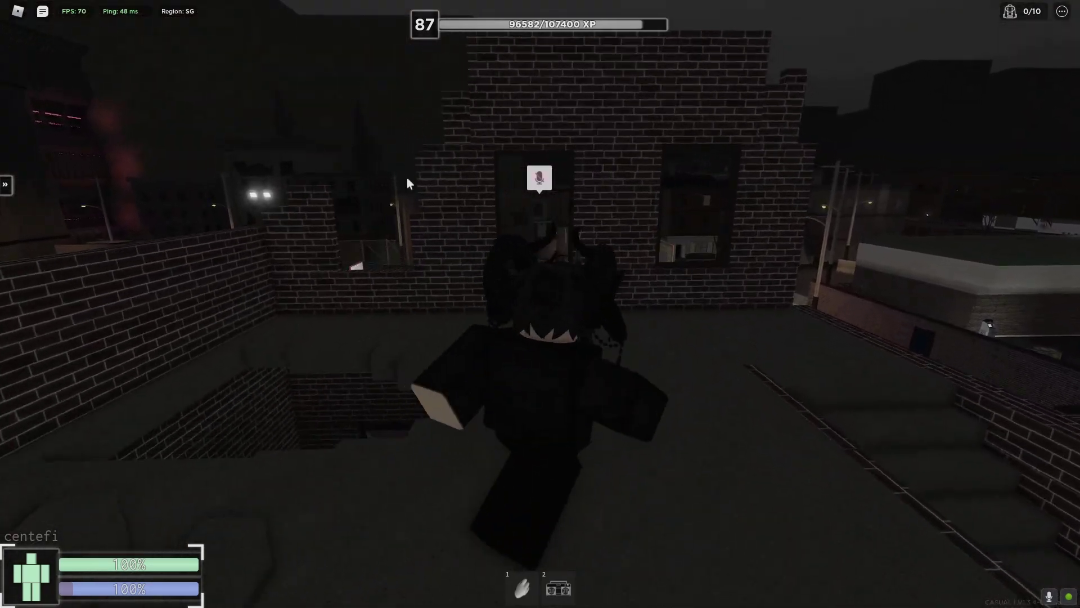
pyautogui.press('d')
pyautogui.press('s')
pyautogui.press('a')
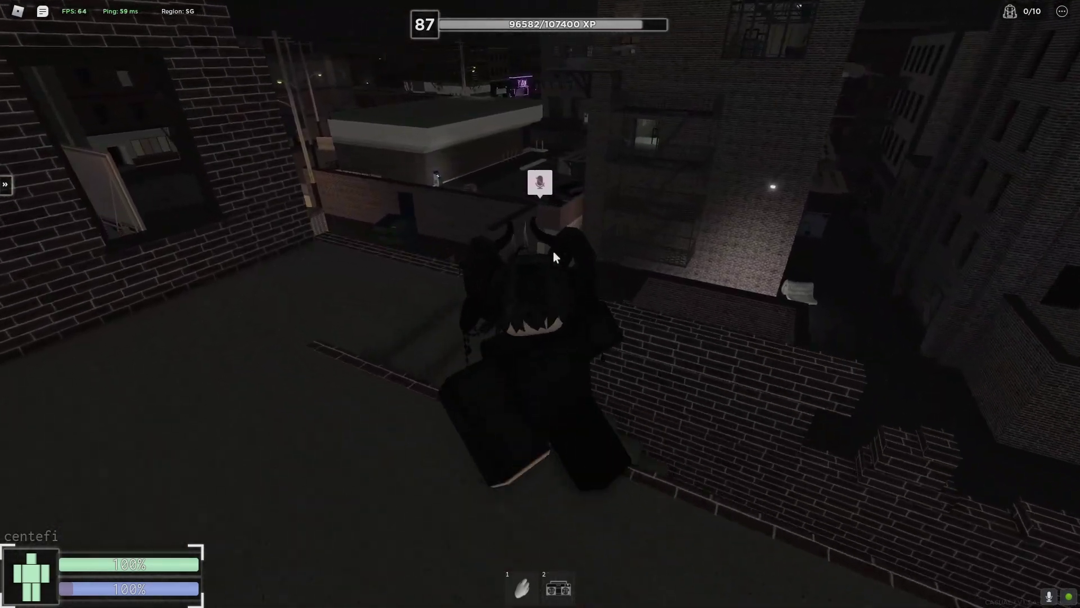
pyautogui.press('s')
pyautogui.press('d')
pyautogui.press('s')
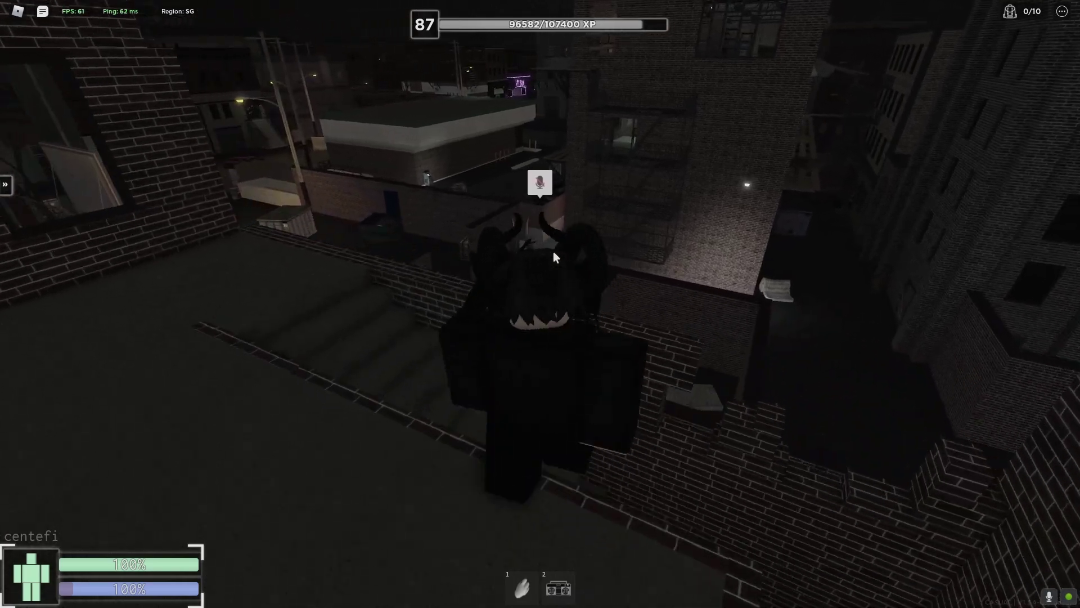
pyautogui.press('a')
pyautogui.press('s')
pyautogui.press('d')
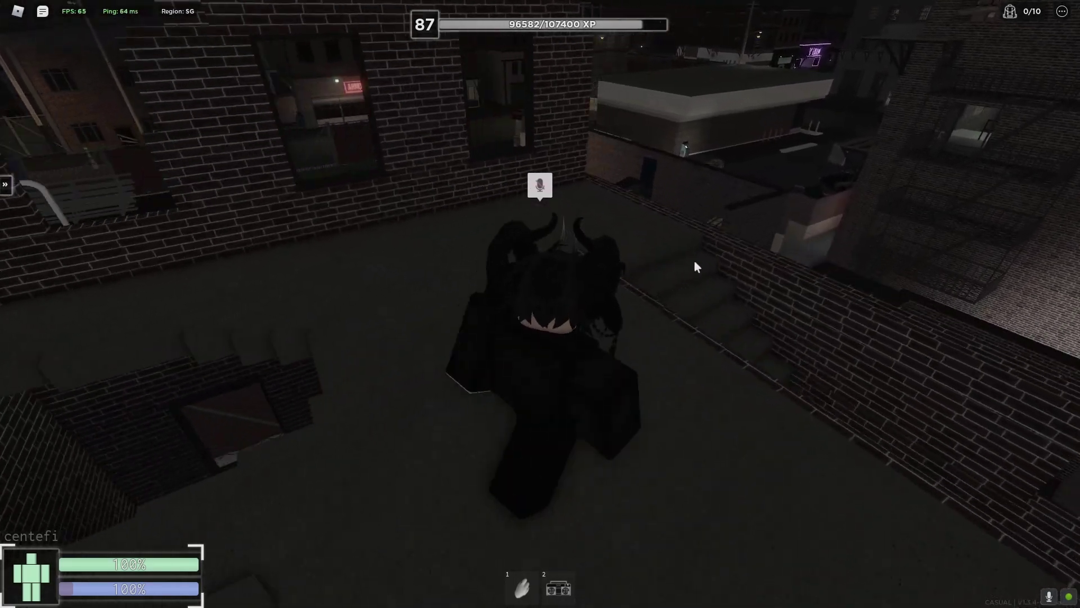
# Move the character along the rooftop's outer staircase and examine the surroundings from there.
pyautogui.press('a')
pyautogui.press('w')
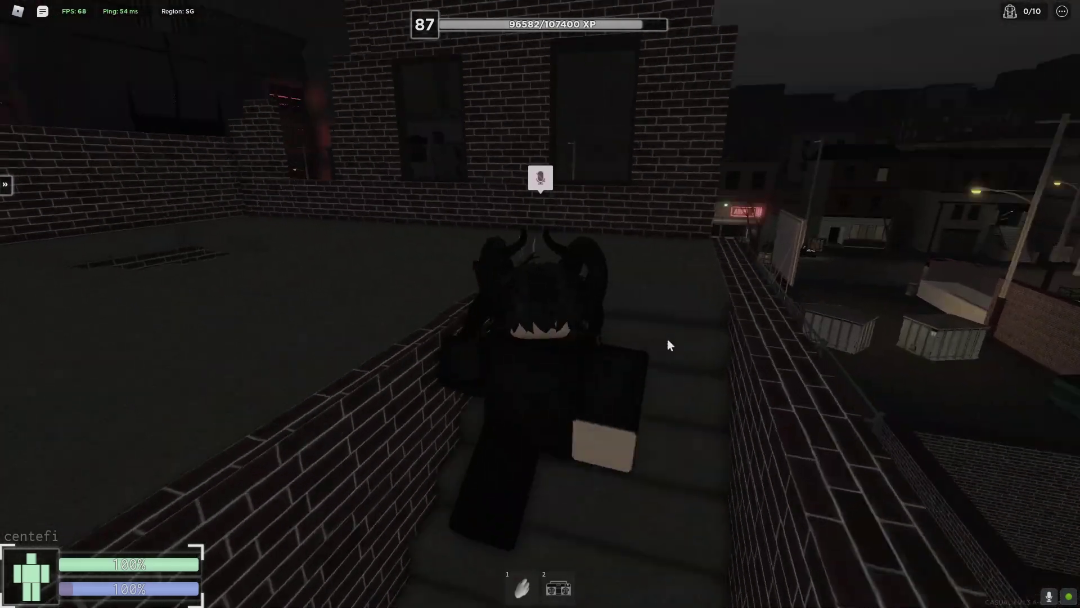
pyautogui.press('a')
pyautogui.press('s')
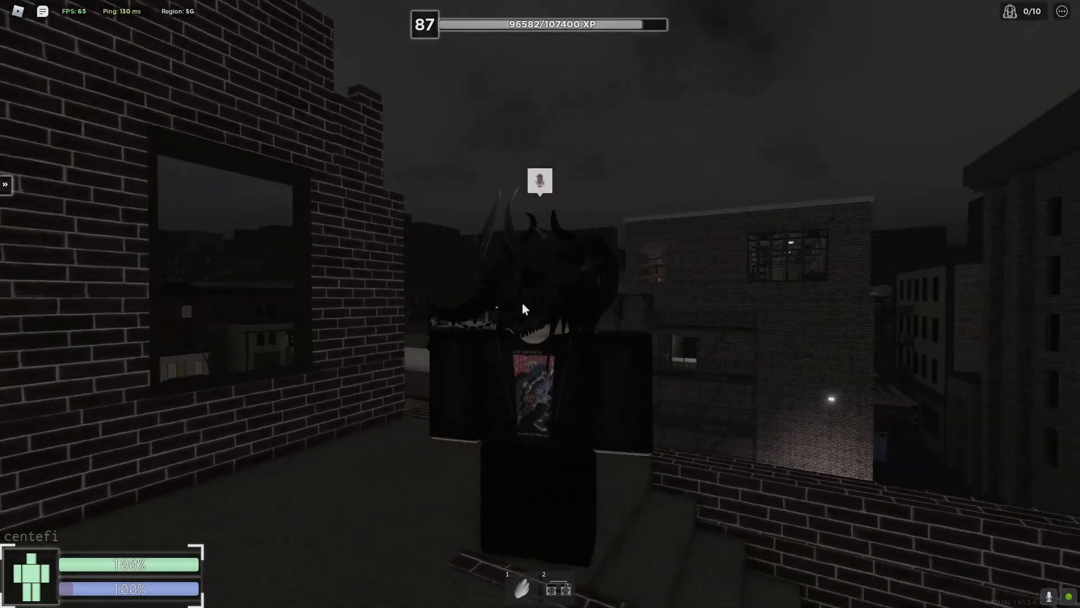
pyautogui.press('w')
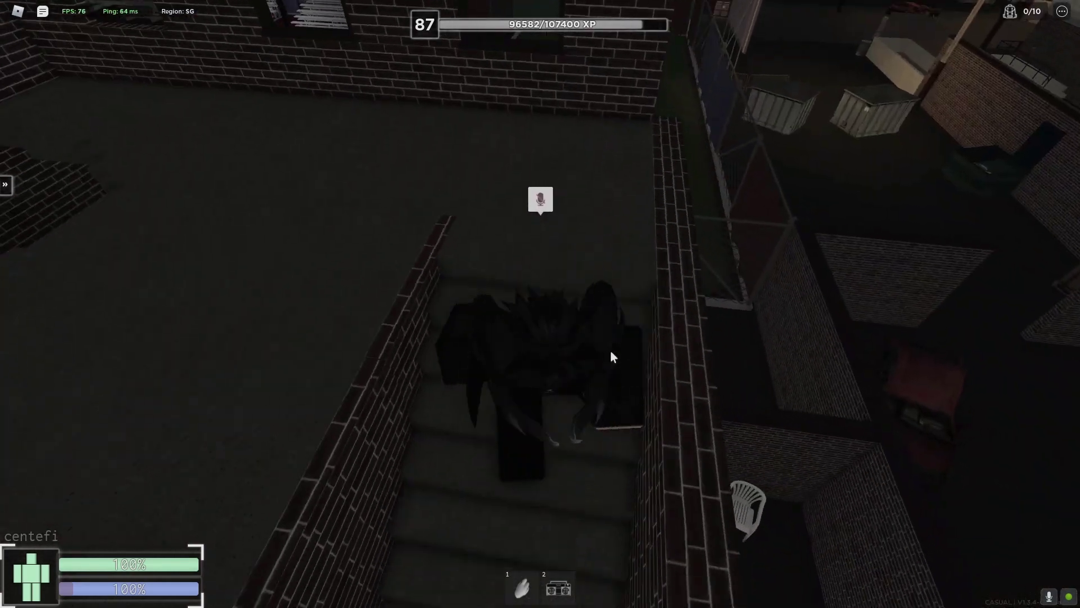
pyautogui.press('super')
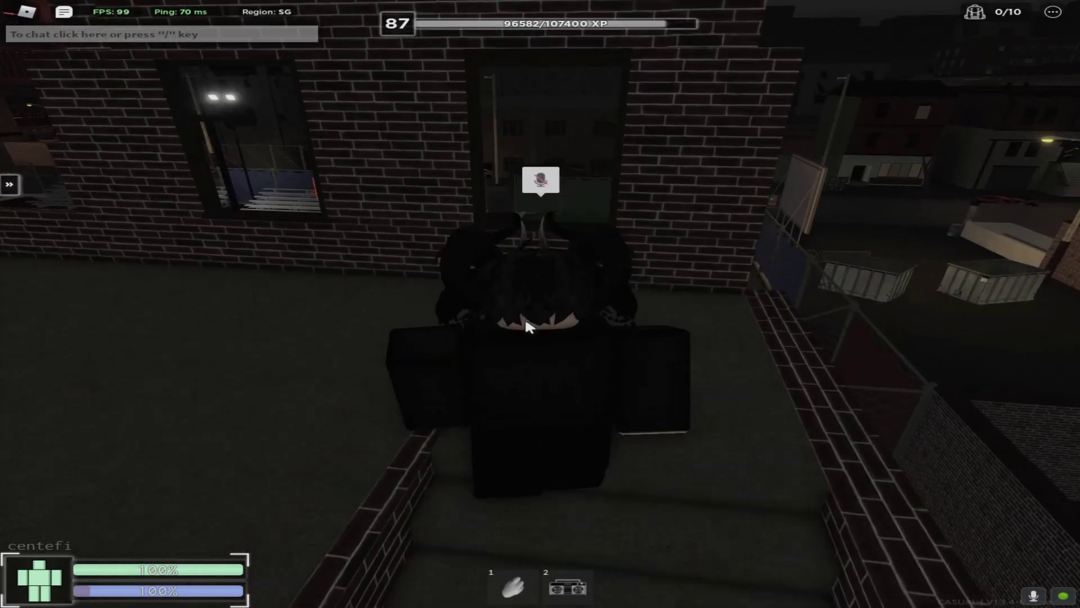
# Examine the stretched picture and the FPS counter while moving the character across the rooftop.
pyautogui.press('s')
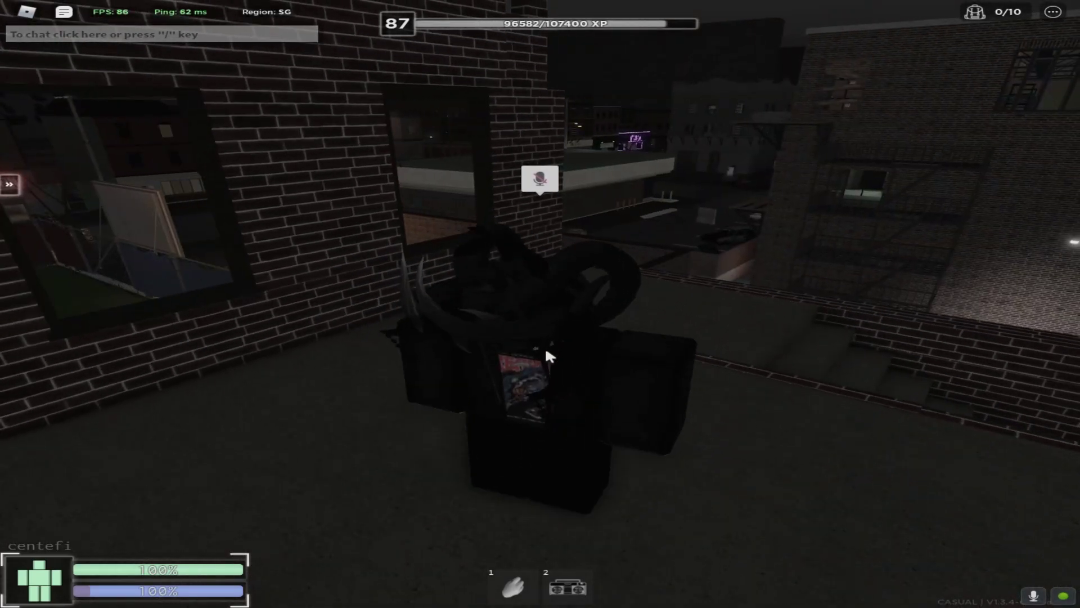
pyautogui.press('d')
pyautogui.press('s')
pyautogui.press('s')
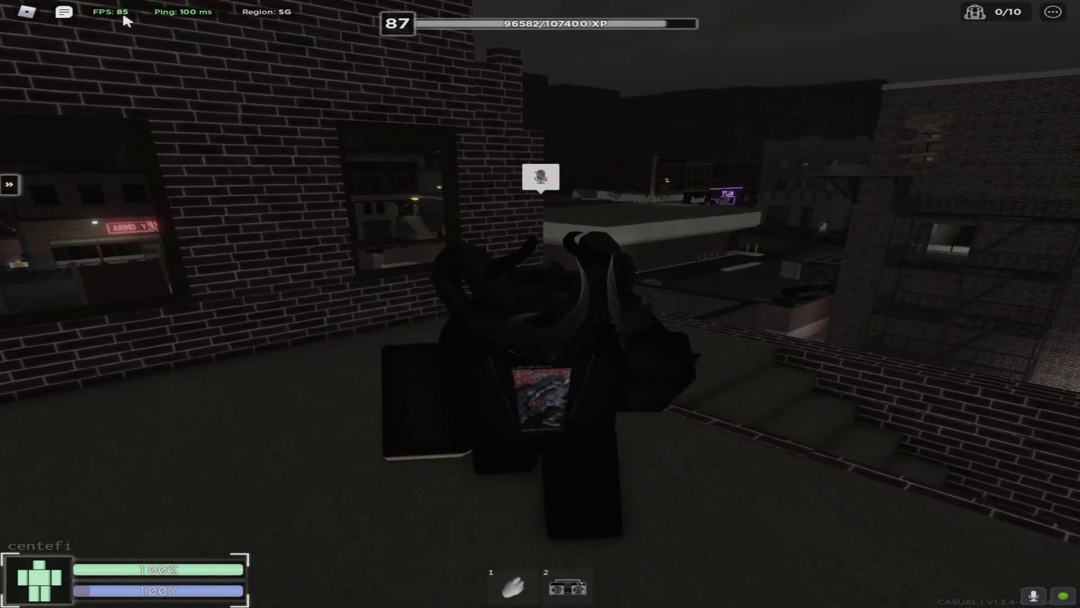
pyautogui.press('d')
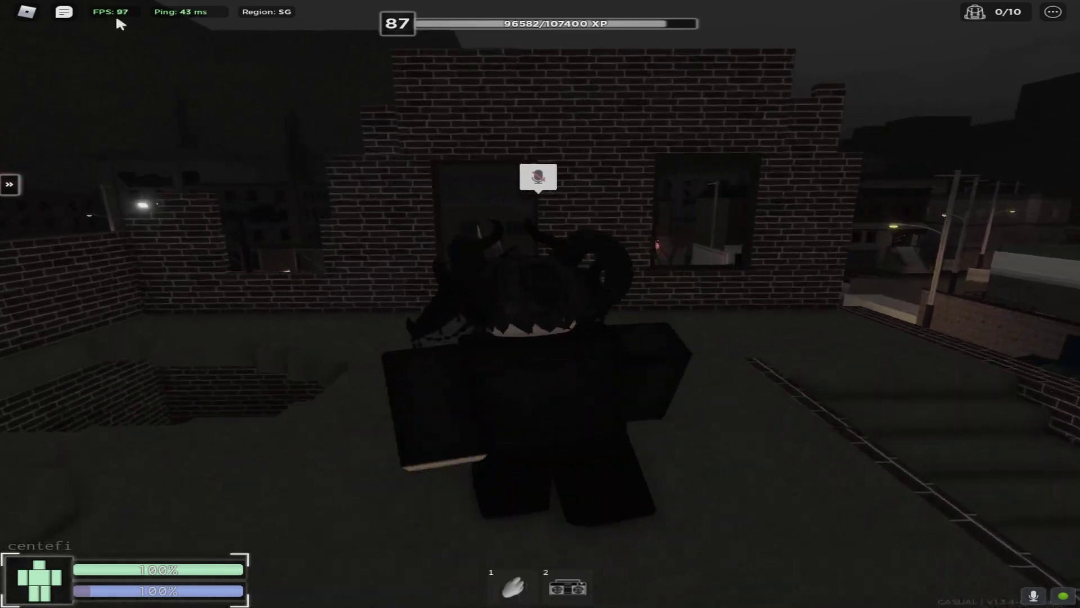
pyautogui.press('a')
pyautogui.press('d')
pyautogui.rightClick(273, 116)
pyautogui.press('d')
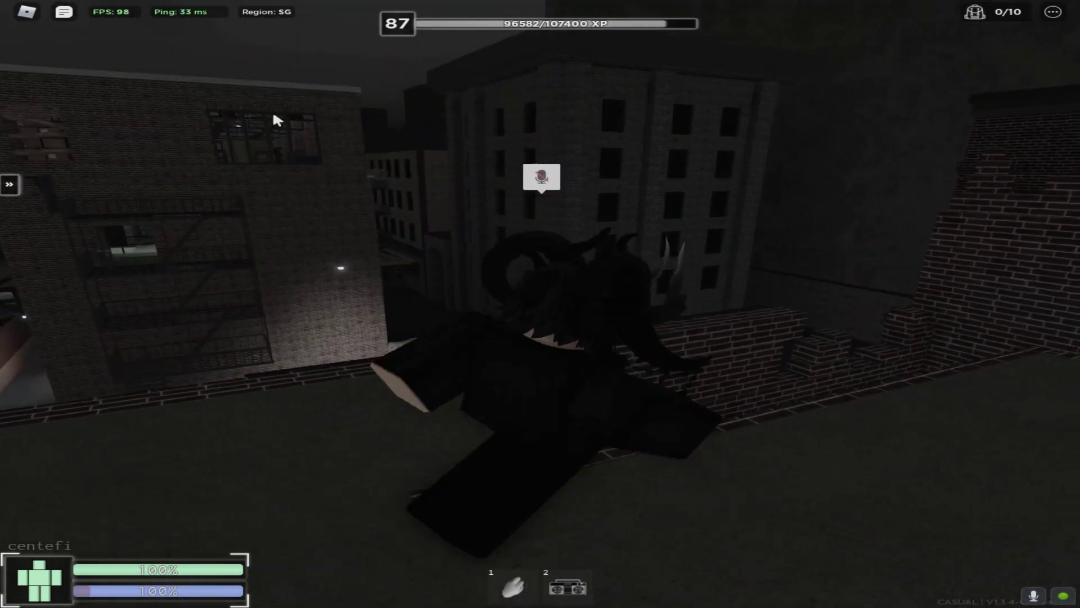
# Turn the view around the character to inspect how the stretched resolution displays the avatar and nearby buildings.
pyautogui.press('s')
pyautogui.rightClick(442, 162)
pyautogui.press('s')
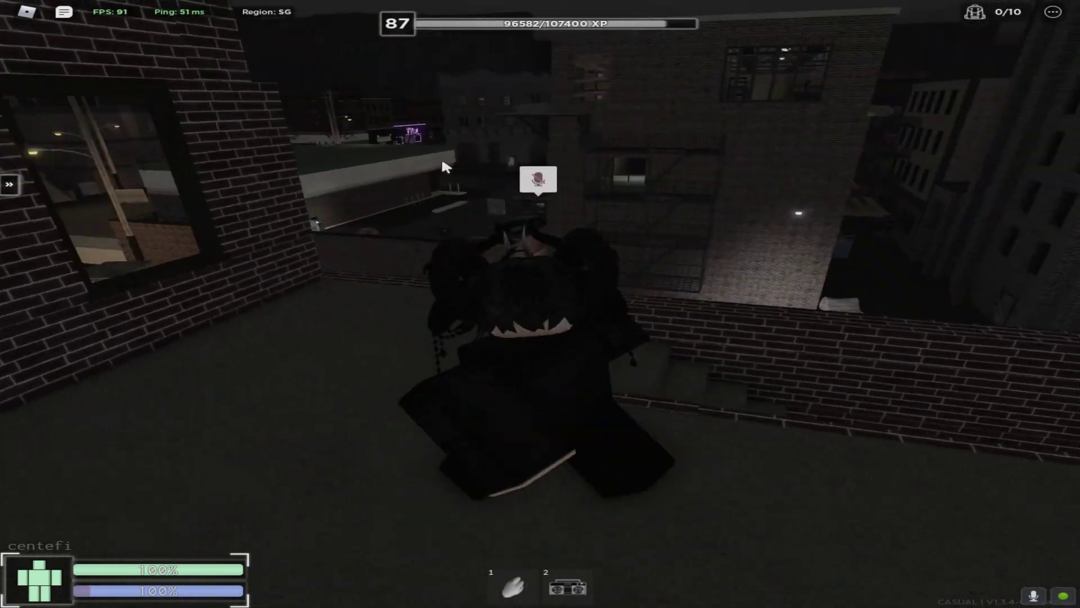
pyautogui.rightClick(500, 201)
pyautogui.rightClick(644, 253)
pyautogui.press('s')
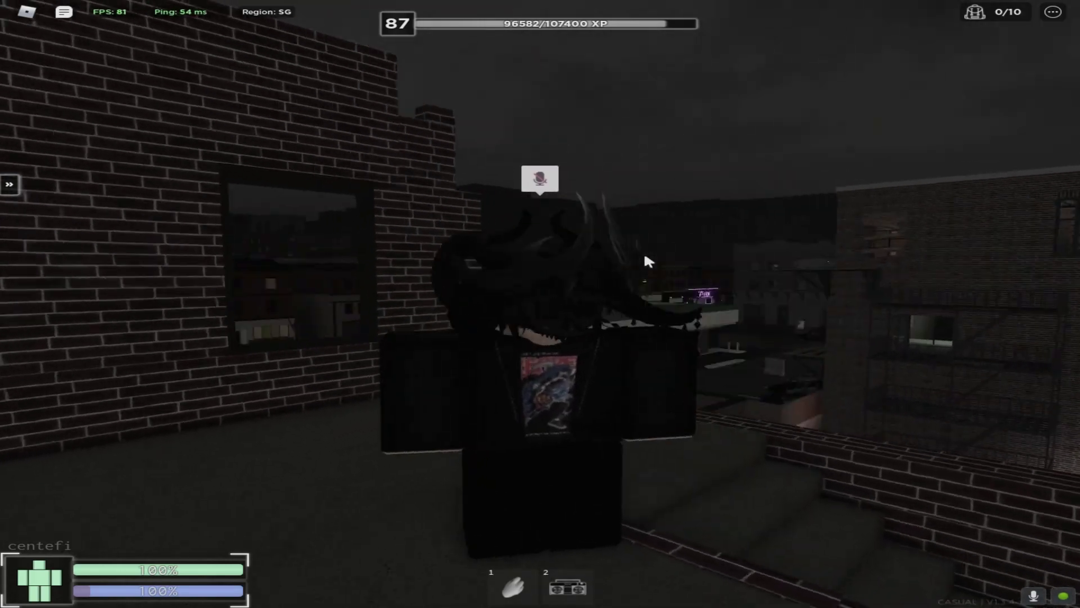
pyautogui.rightClick(717, 288)
pyautogui.press('s')
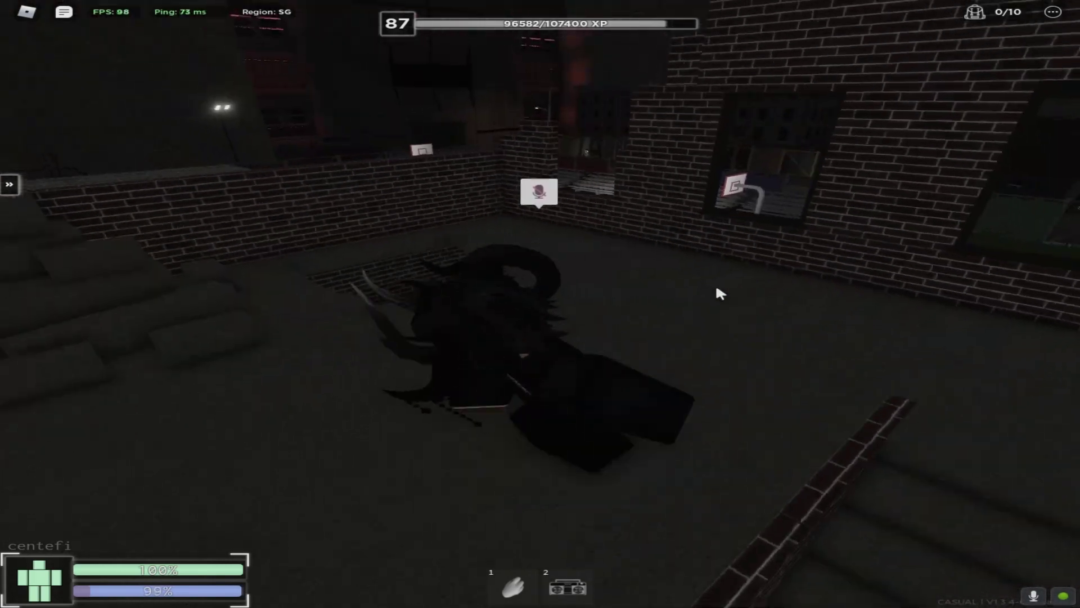
# Sprint and jump across the rooftop toward the rubble pile to check how smoothly the game runs.
pyautogui.press('space')
pyautogui.press('s')
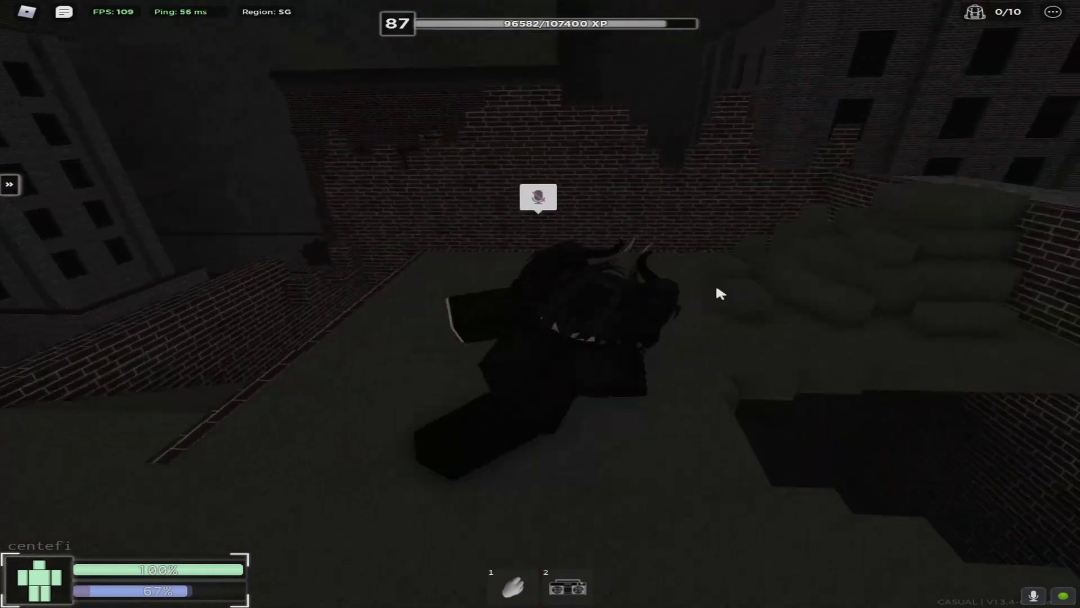
pyautogui.press('w')
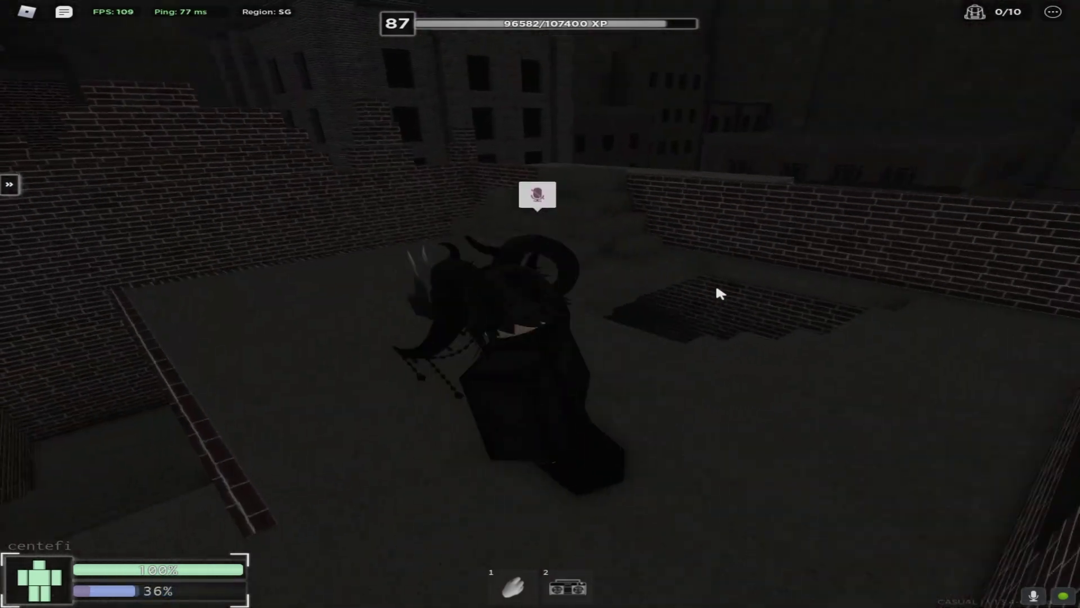
pyautogui.press('w')
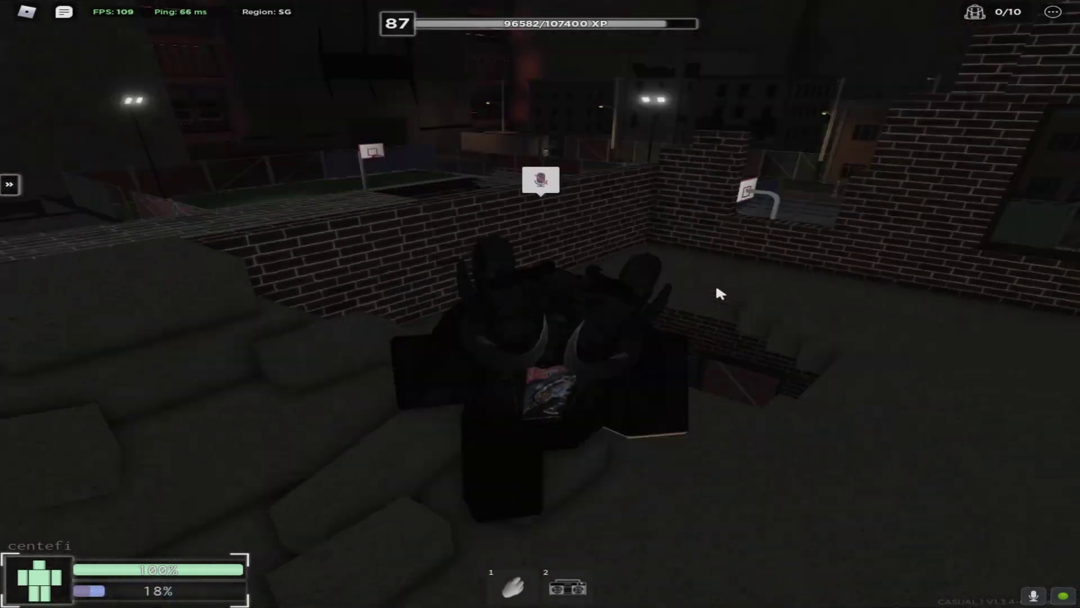
pyautogui.press('ctrl')
pyautogui.press('ctrl')
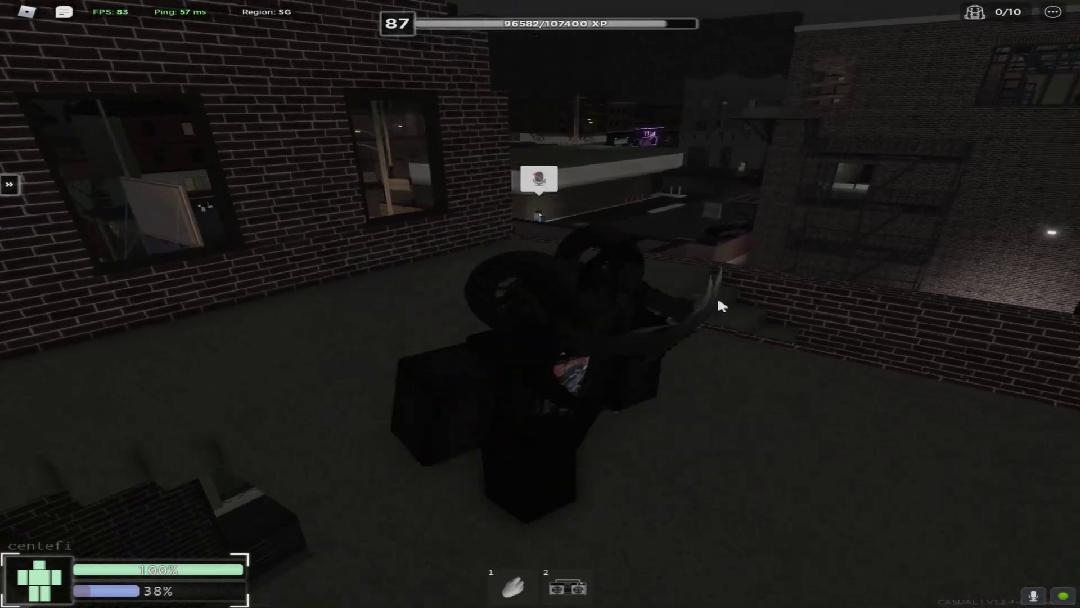
# Toggle the boombox and the first hotbar item while moving the character across the rooftop.
pyautogui.press('2')
pyautogui.press('2')
pyautogui.press('w')
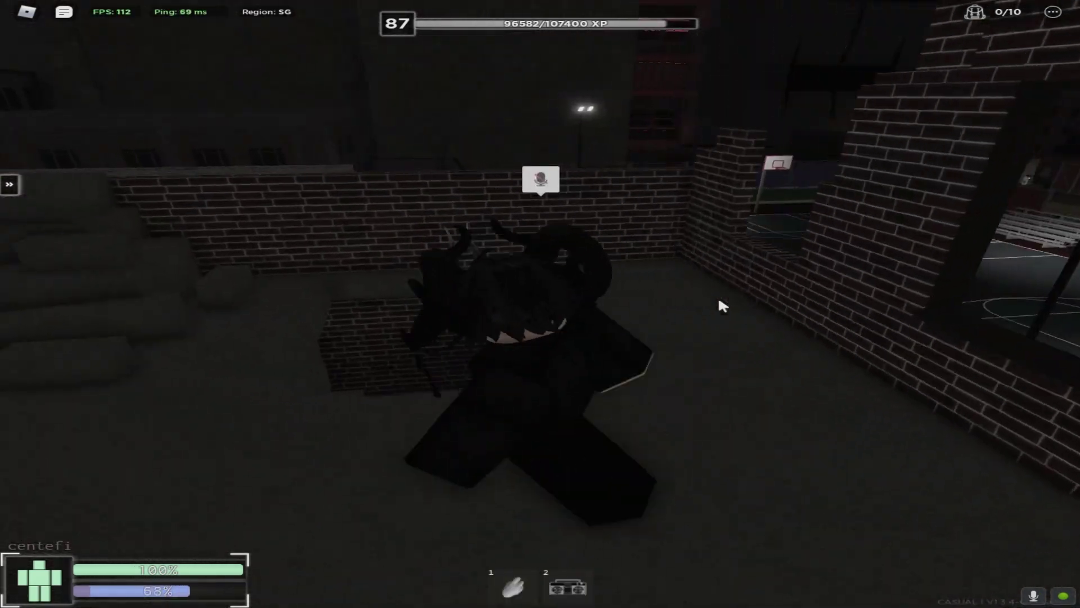
pyautogui.press('1')
pyautogui.press('1')
pyautogui.press('w')
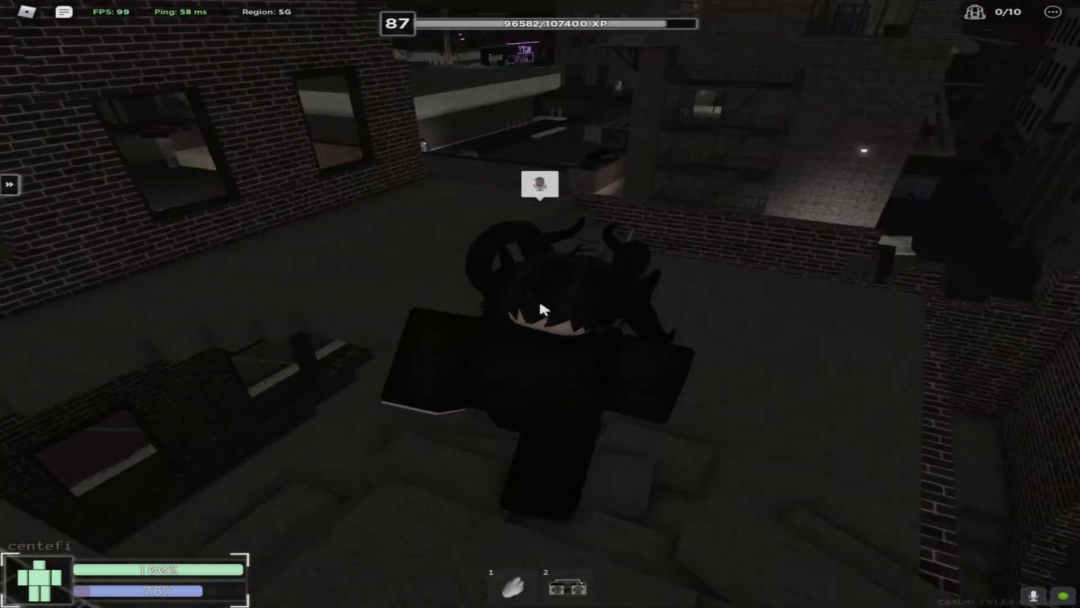
# Run the character around the rooftop between the rubble and the brick walls to examine the stretched view.
pyautogui.press('w')
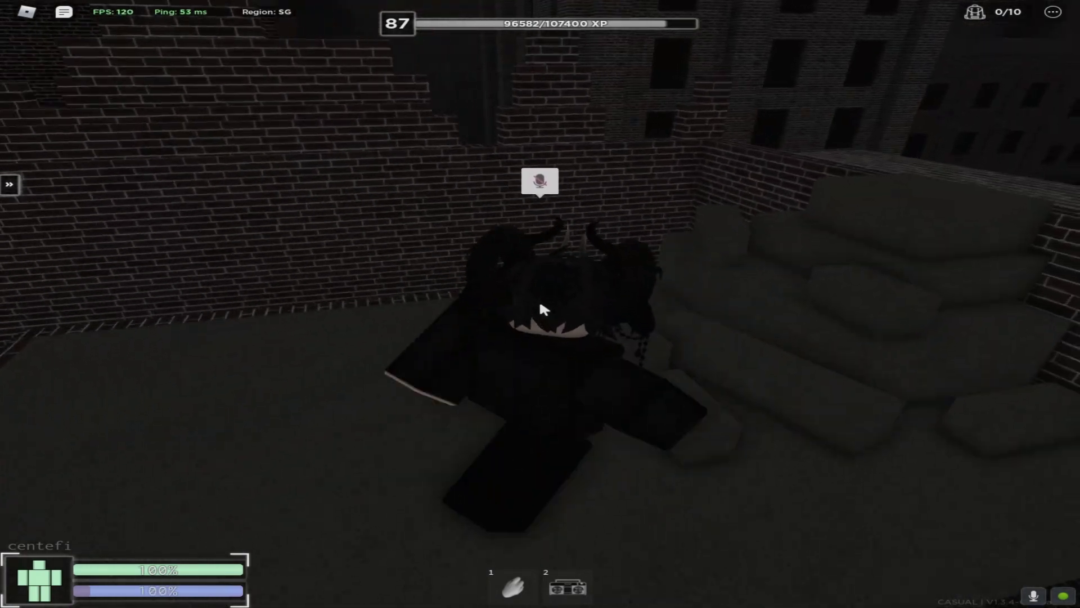
pyautogui.press('w')
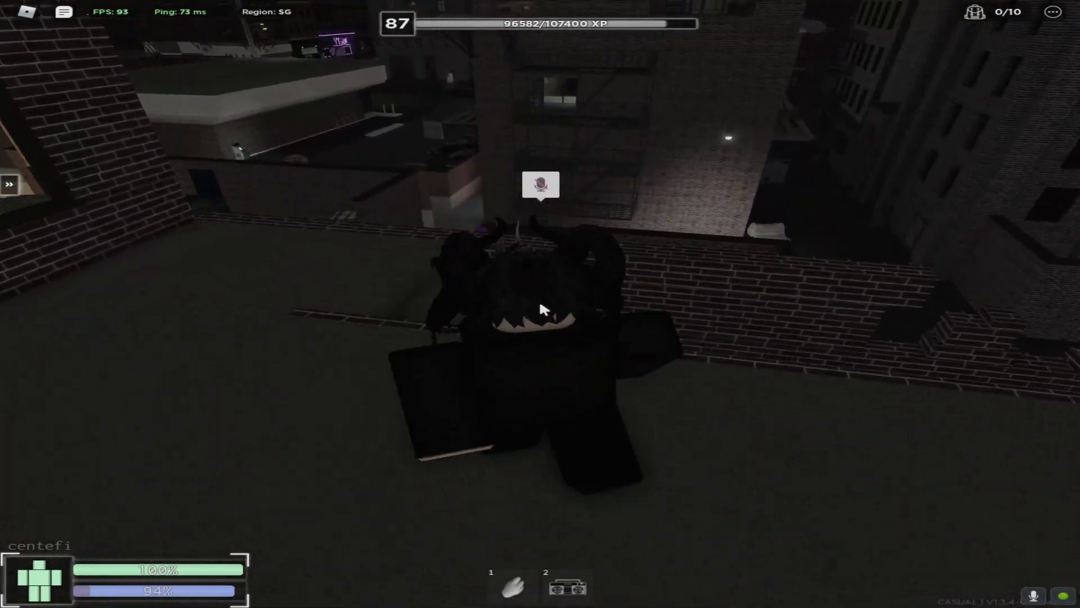
pyautogui.press('w')
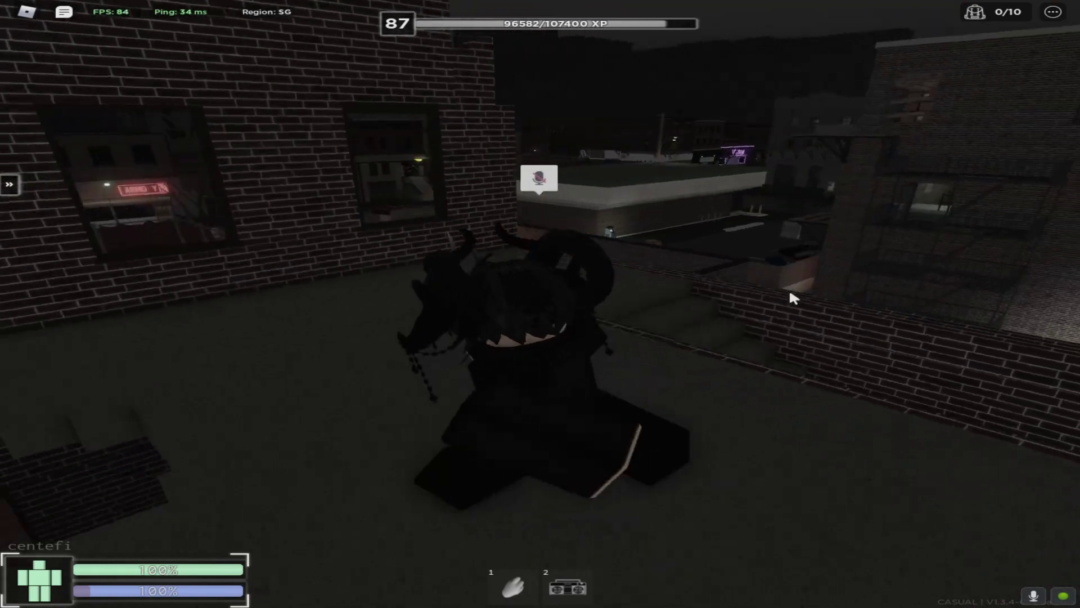
pyautogui.press('w')
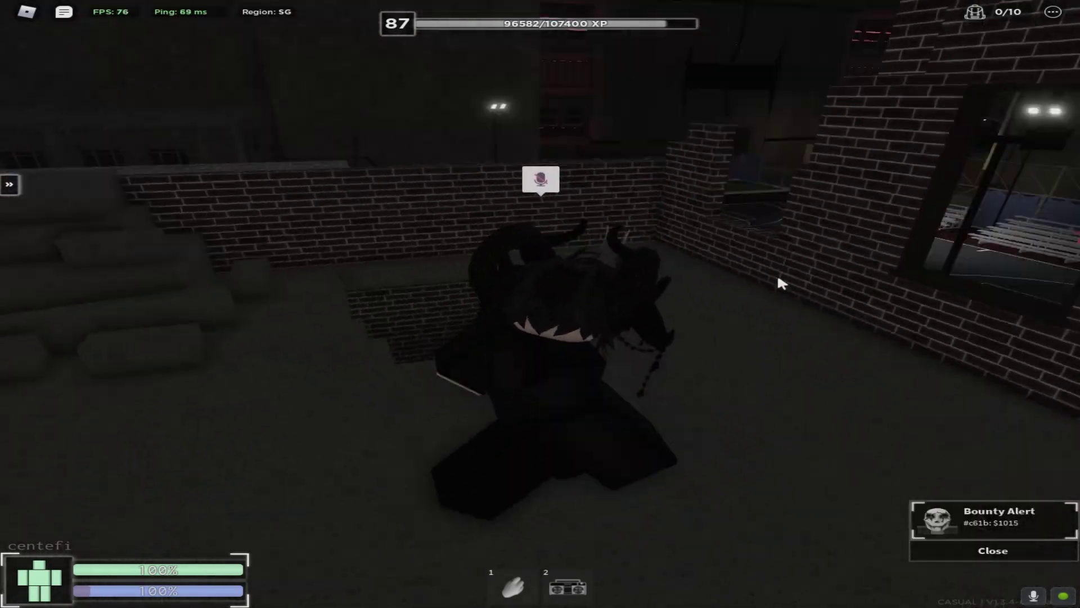
# Cycle through the hotbar items while walking from the stairs, and bring the character back beside the rubble pile.
pyautogui.press('2')
pyautogui.press('1')
pyautogui.press('w')
pyautogui.press('1')
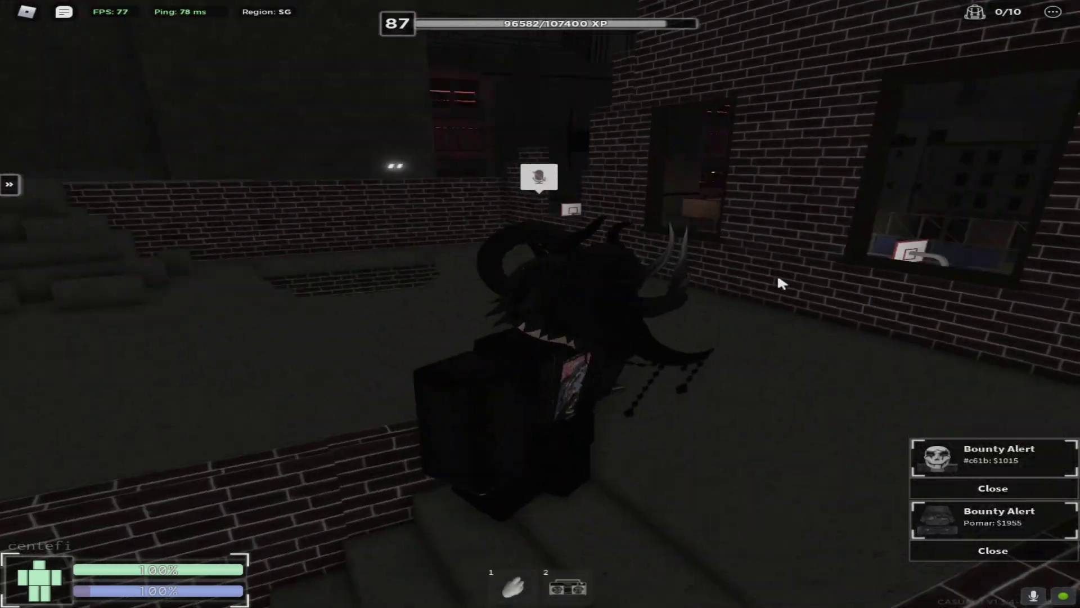
pyautogui.press('1')
pyautogui.press('w')
pyautogui.press('1')
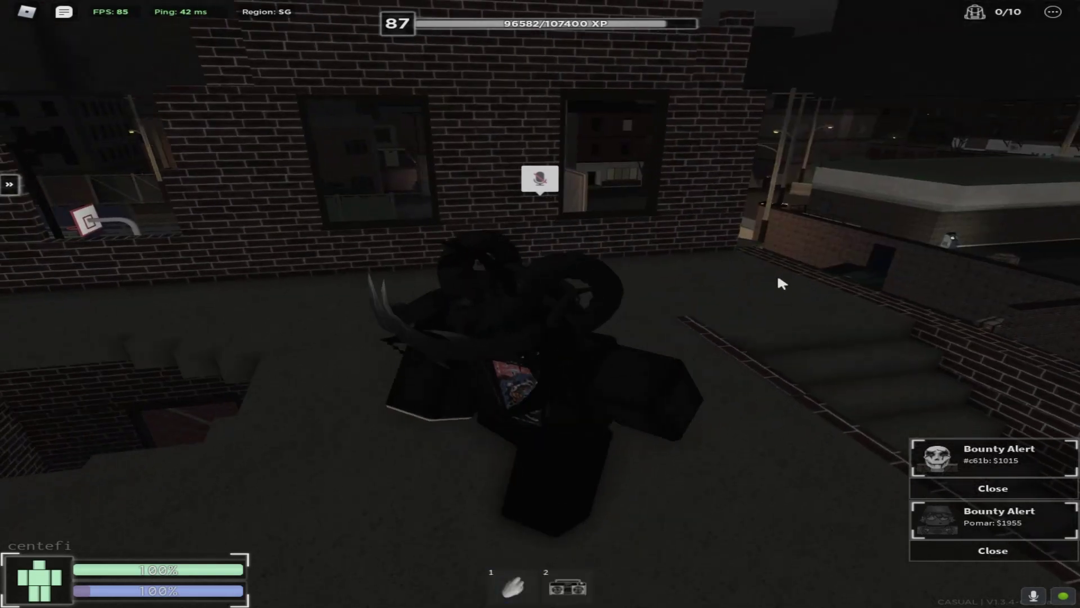
pyautogui.press('1')
pyautogui.press('1')
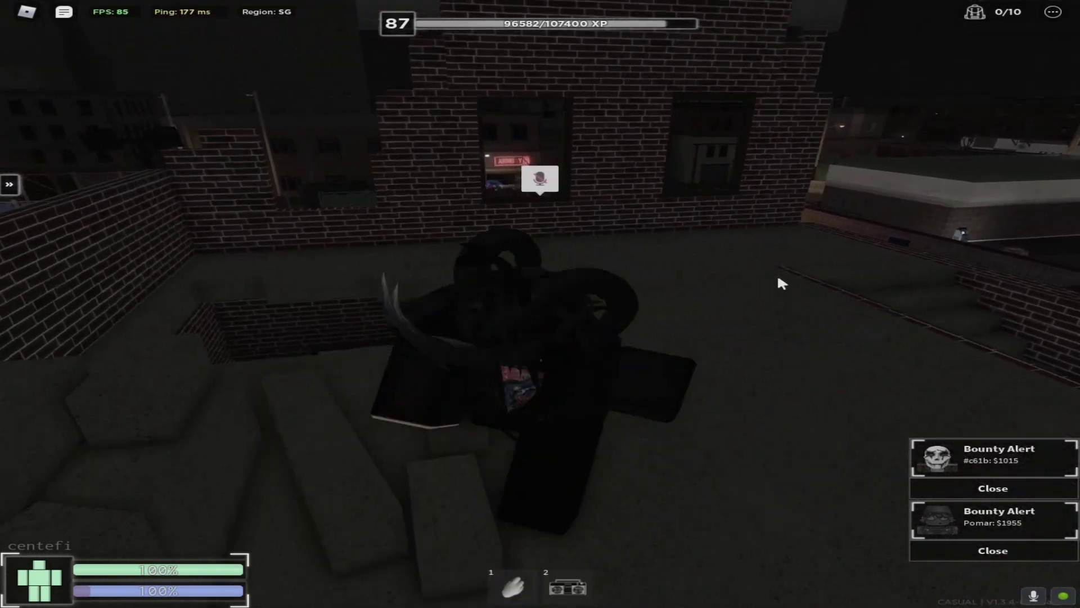
pyautogui.press('a')
pyautogui.press('s')
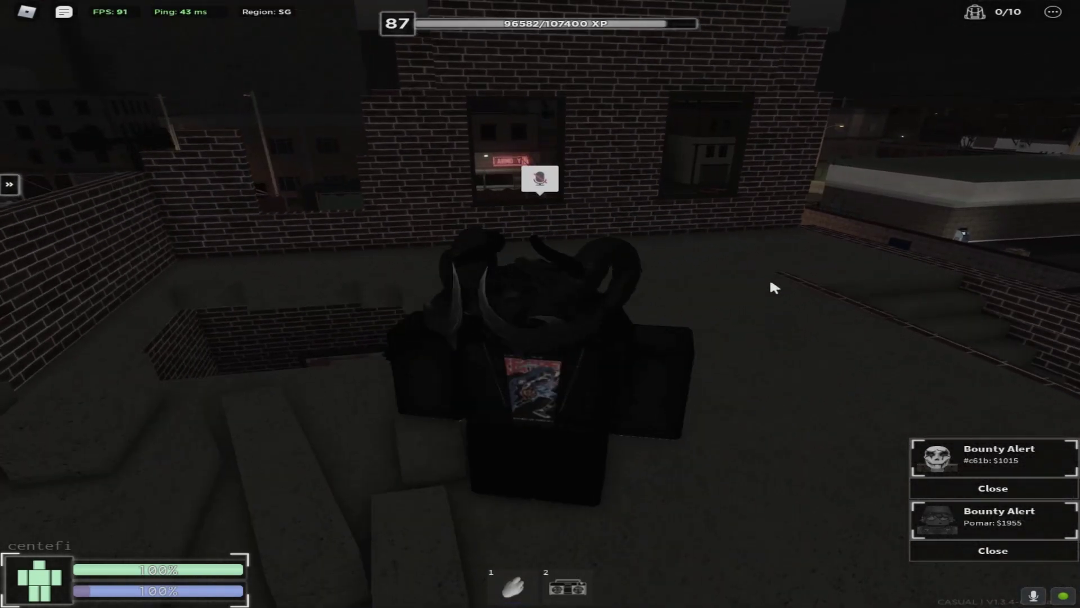
# Walk the character from the rubble past the windowed brick wall while toggling the first hotbar item.
pyautogui.press('w')
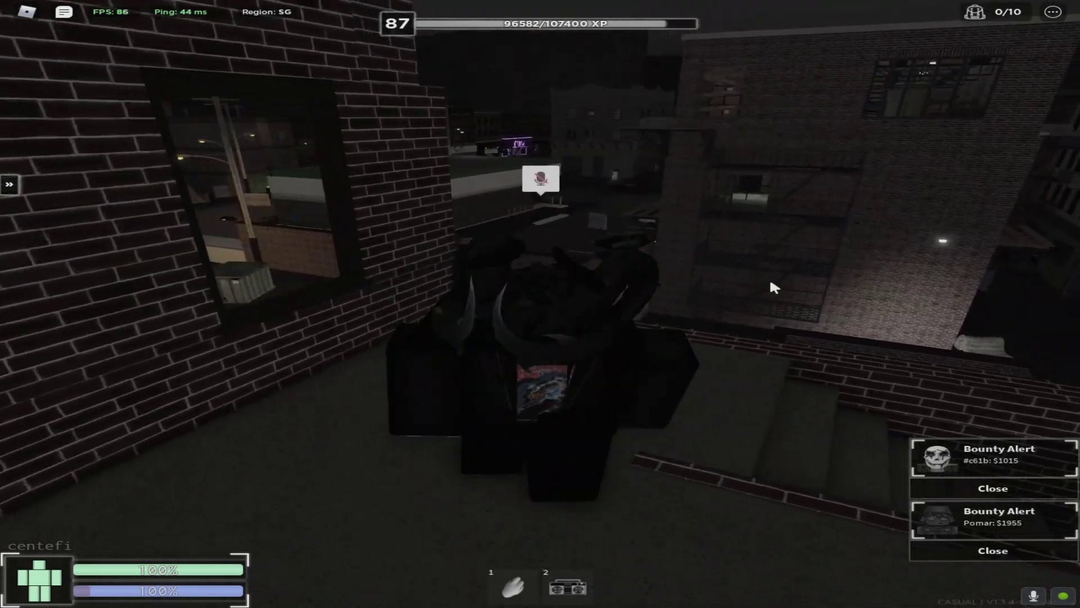
pyautogui.press('s')
pyautogui.press('1')
pyautogui.press('a')
pyautogui.press('s')
pyautogui.press('1')
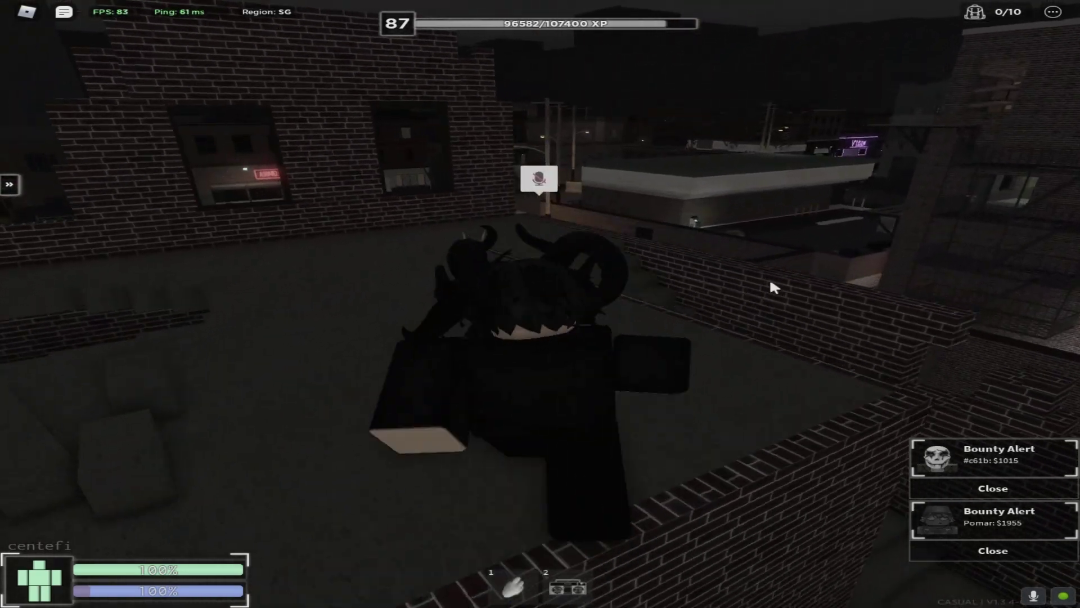
# Run the character onto the brick stairwell and back up to the open rooftop to check movement smoothness.
pyautogui.press('w')
pyautogui.press('w')
pyautogui.press('w')
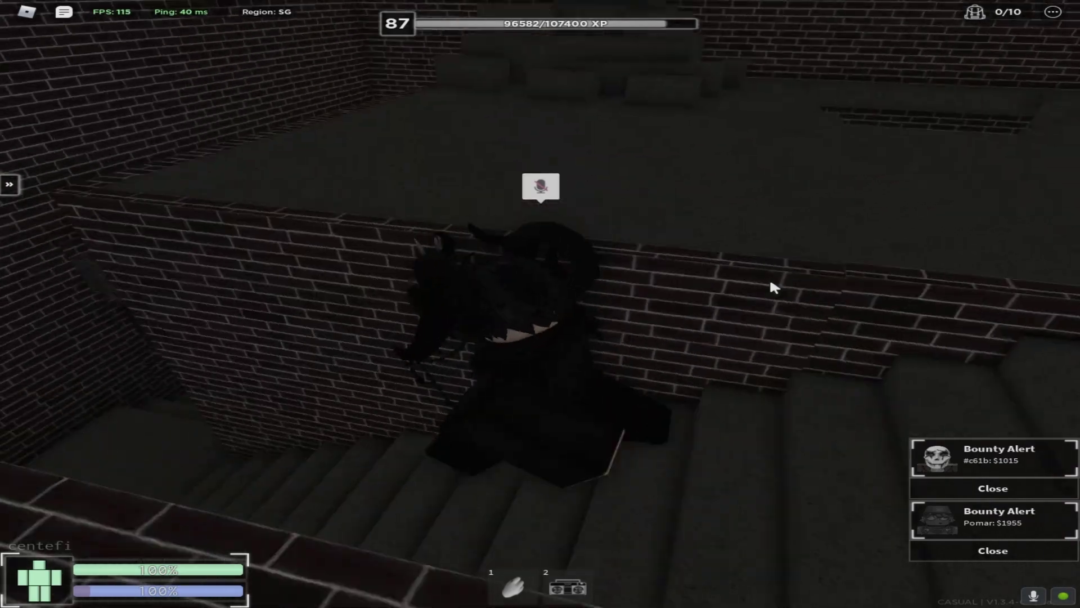
pyautogui.press('a')
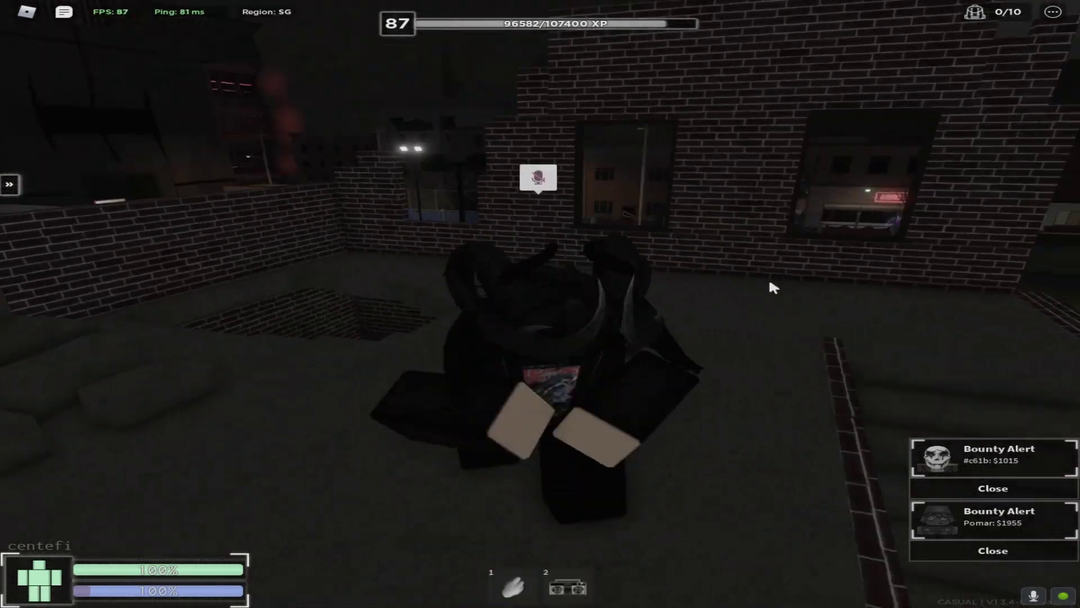
# Move the character between the windowed wall and the top of the stairs to examine the surrounding buildings in the stretched view.
pyautogui.press('s')
pyautogui.press('w')
pyautogui.press('s')
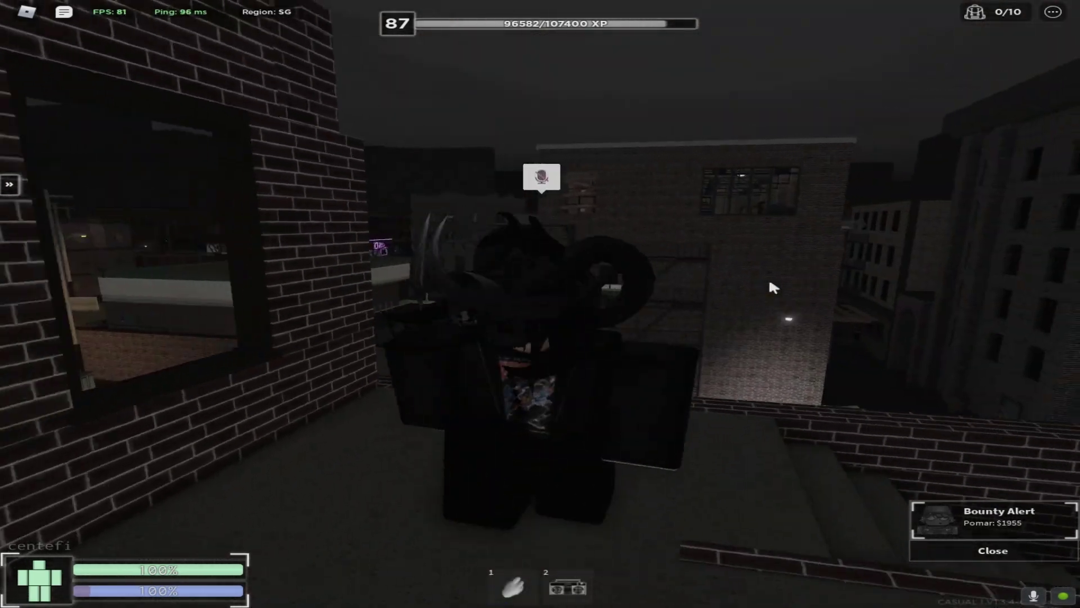
pyautogui.press('d')
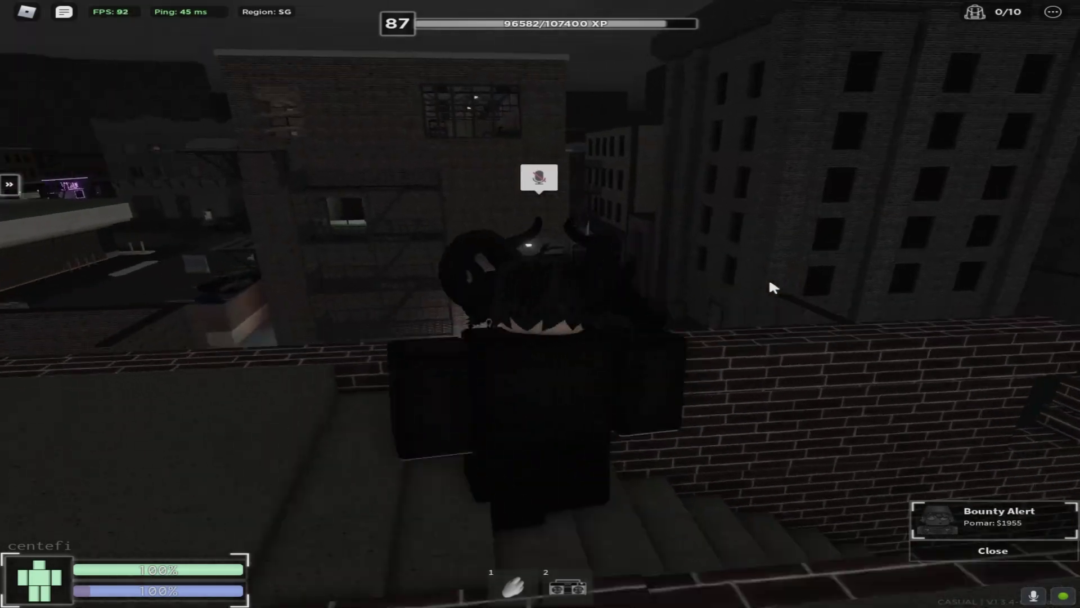
pyautogui.press('w')
pyautogui.press('s')
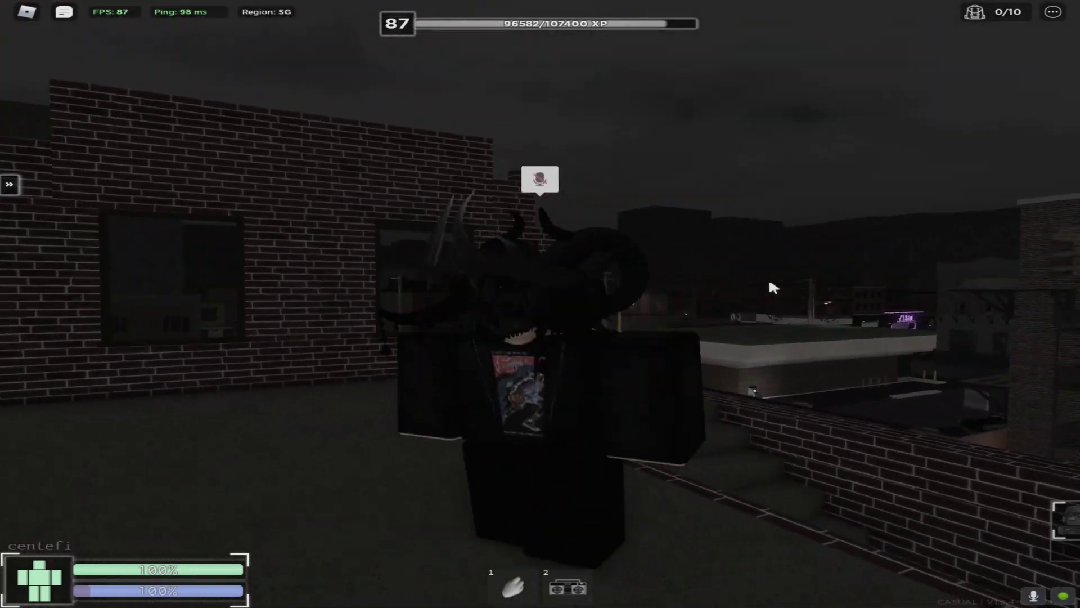